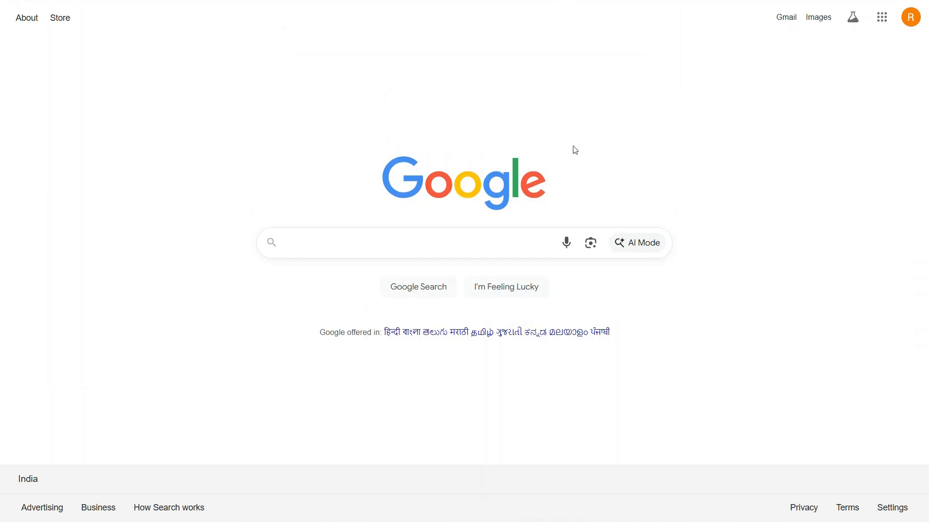
# - Search the web for "geogebra classic" and open the GeoGebra Classic app from the results
pyautogui.click(410, 236)
pyautogui.write('g')
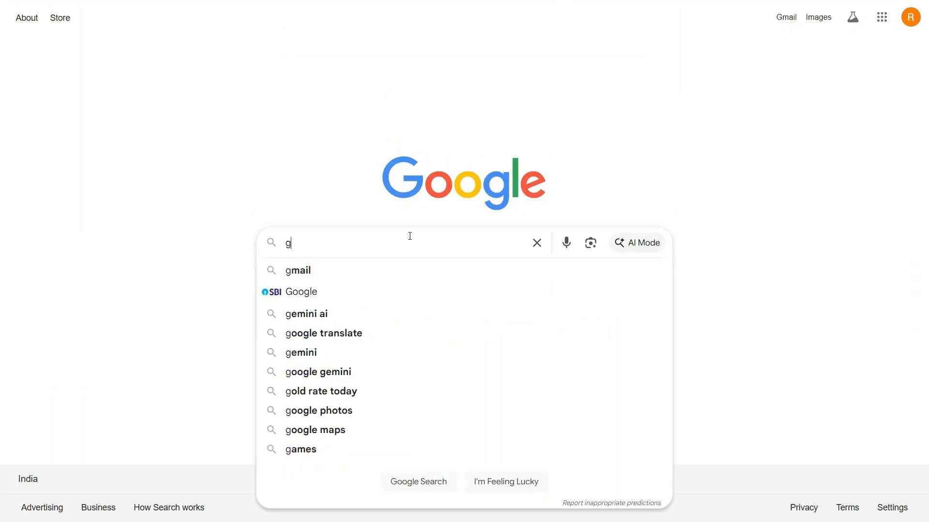
pyautogui.write('eoge')
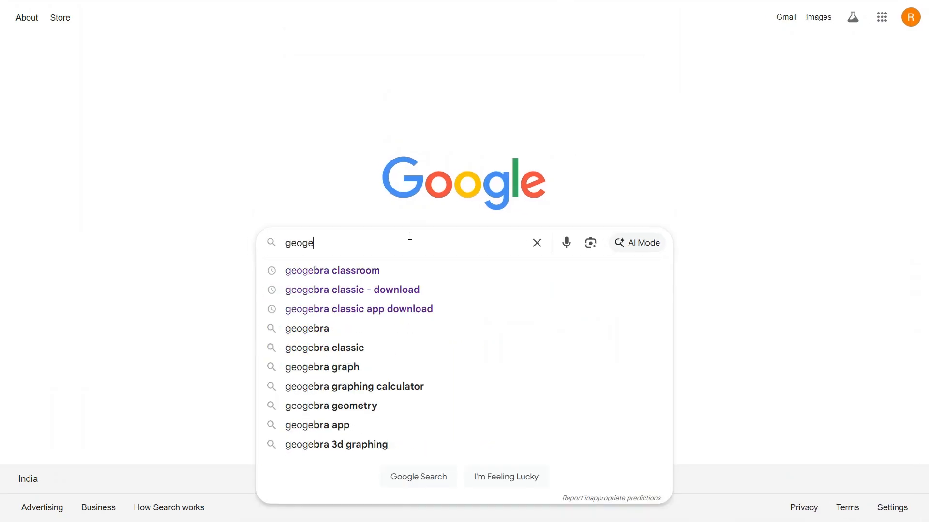
pyautogui.write('bra cl')
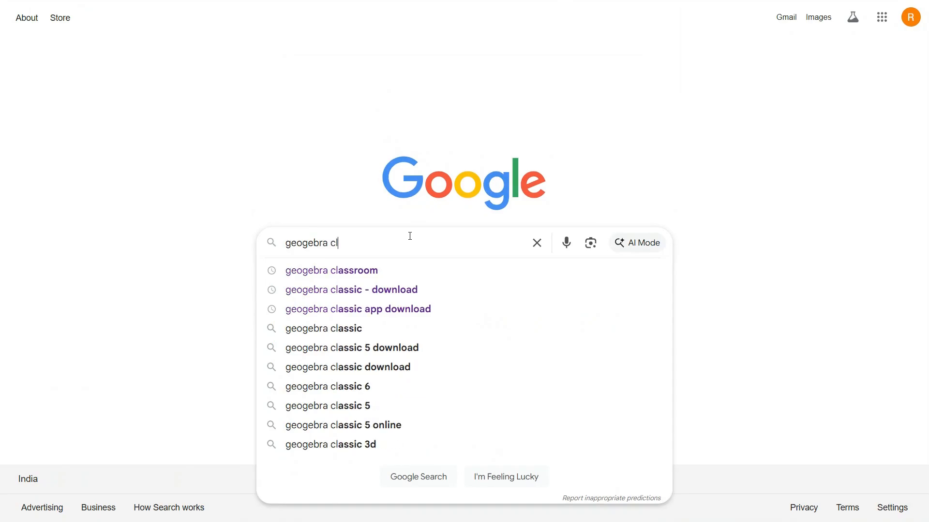
pyautogui.write('assic')
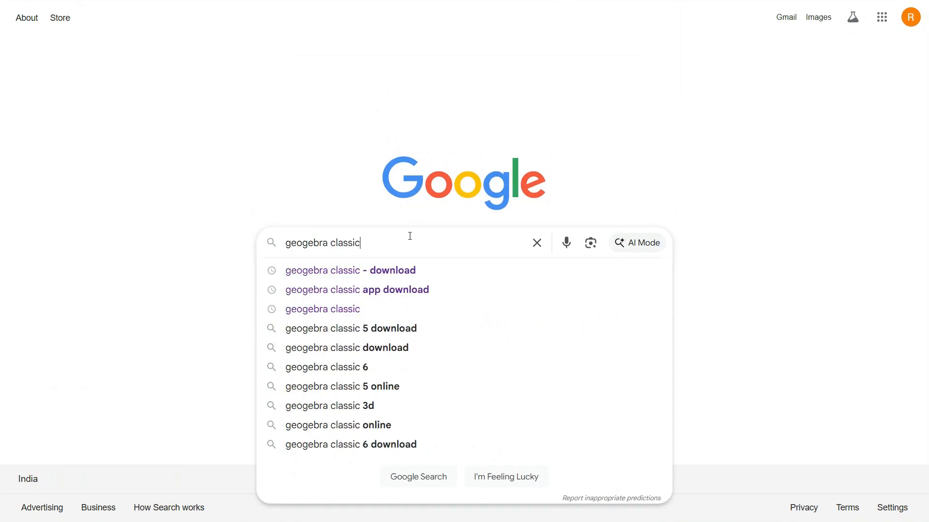
pyautogui.press('Return')
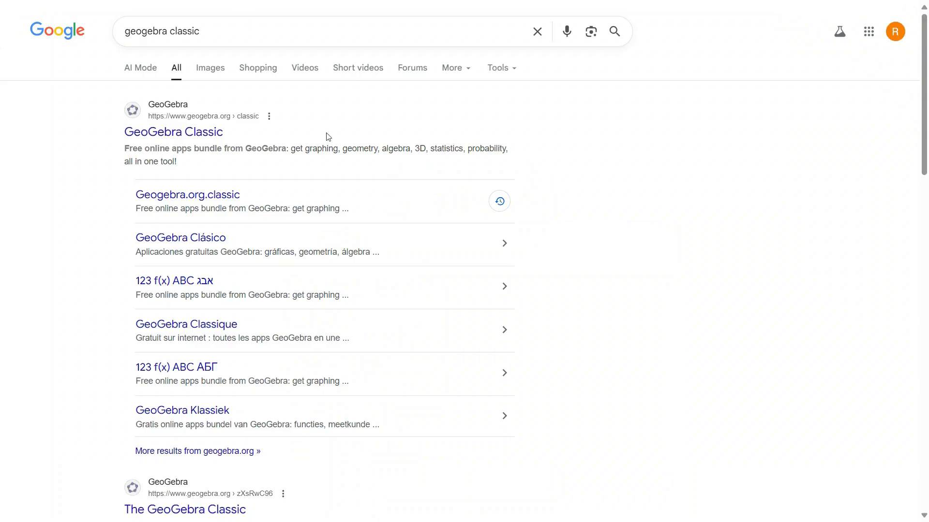
pyautogui.click(187, 140)
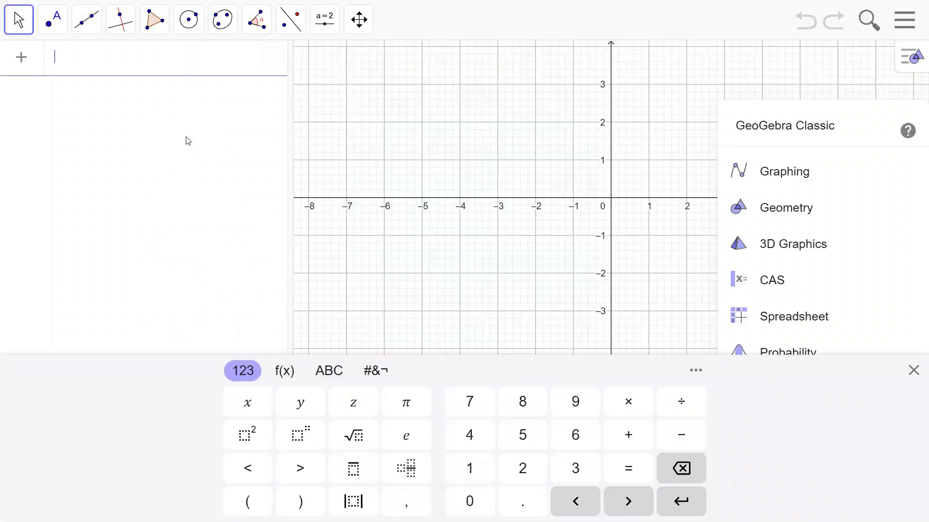
# - Enter x as a new function to plot the line f(x) = x
pyautogui.click(109, 57)
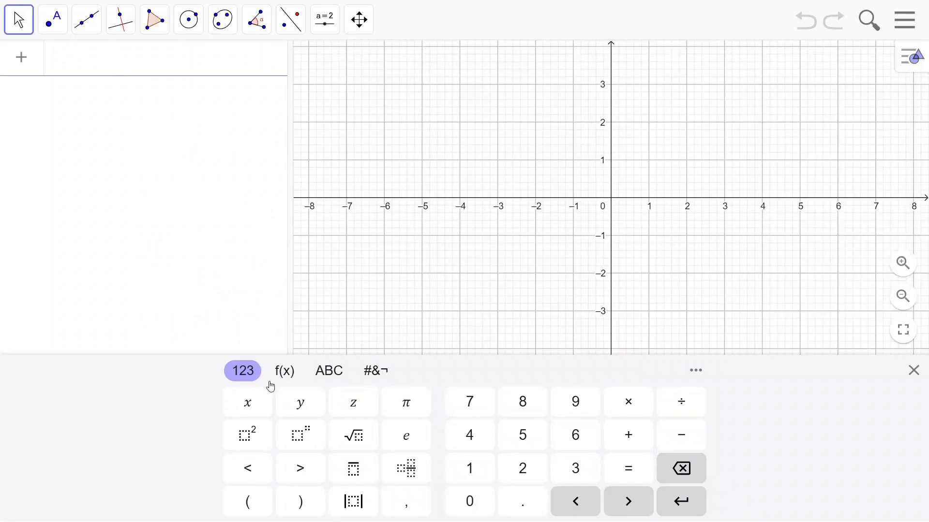
pyautogui.click(435, 318)
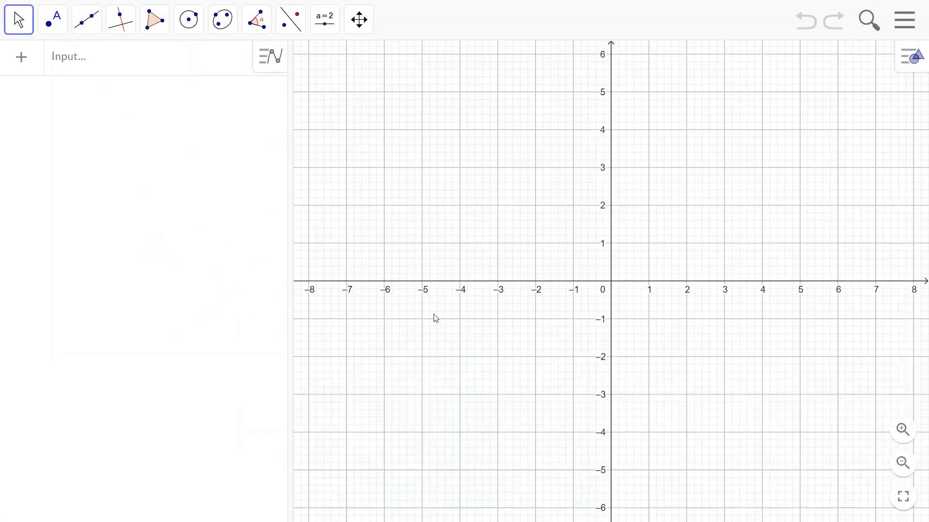
pyautogui.moveTo(662, 221); pyautogui.dragTo(650, 222)
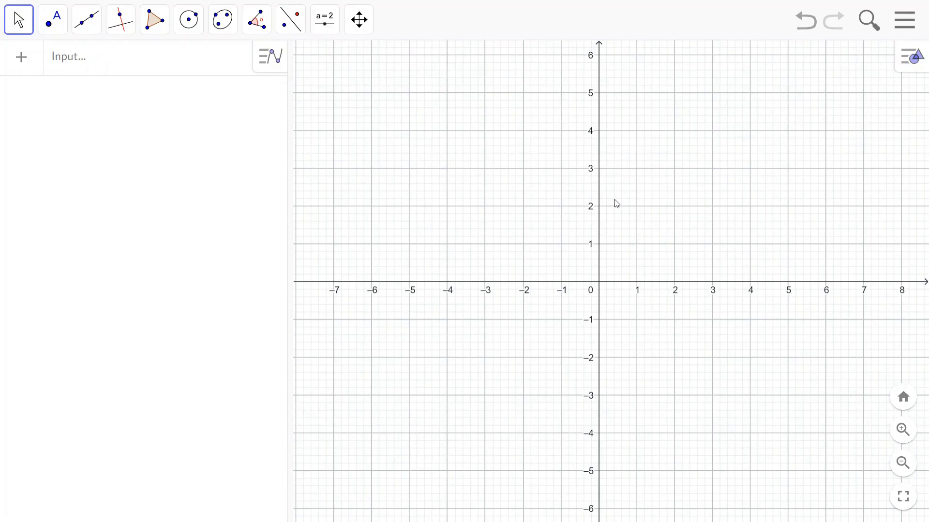
pyautogui.click(180, 76)
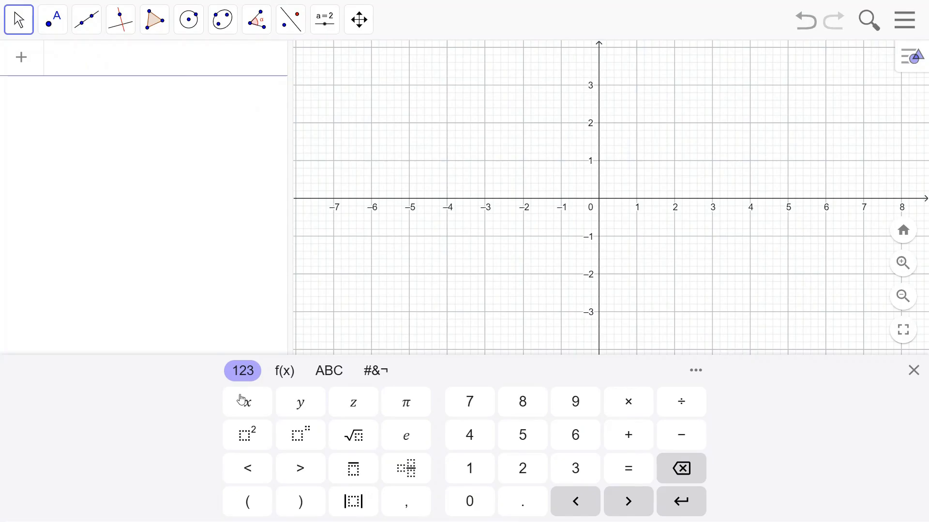
pyautogui.click(254, 417)
pyautogui.press('Return')
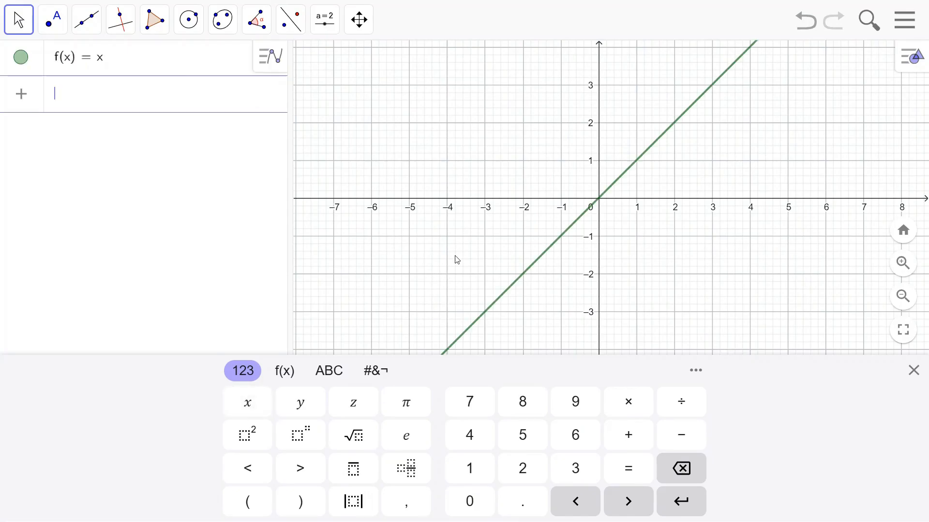
pyautogui.click(541, 143)
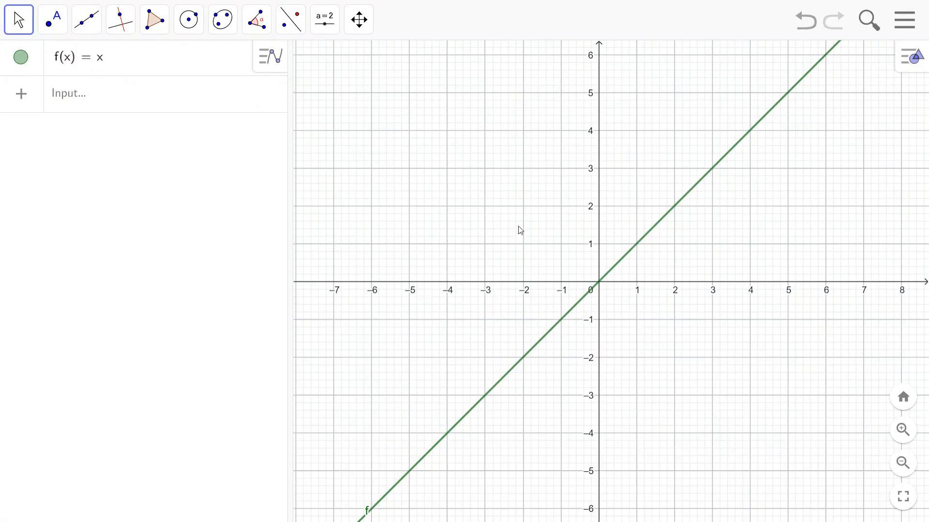
pyautogui.click(659, 224)
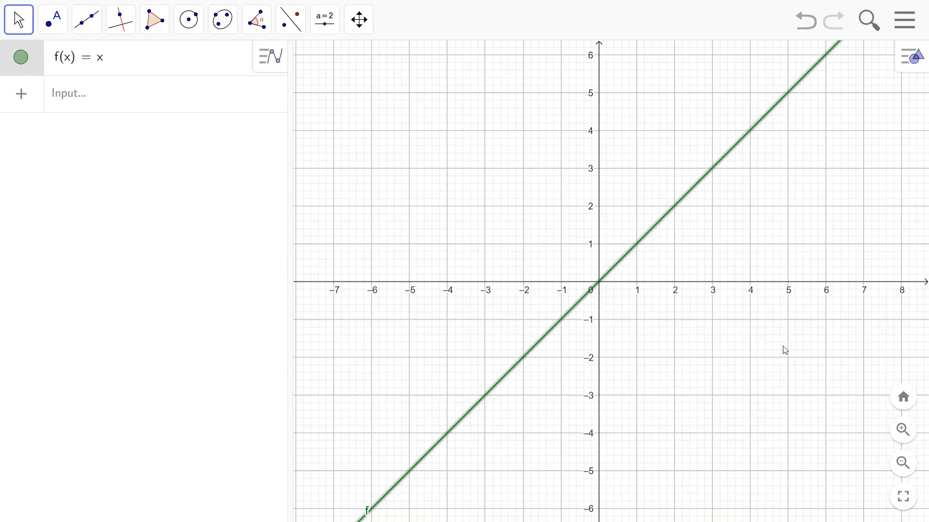
pyautogui.click(658, 271)
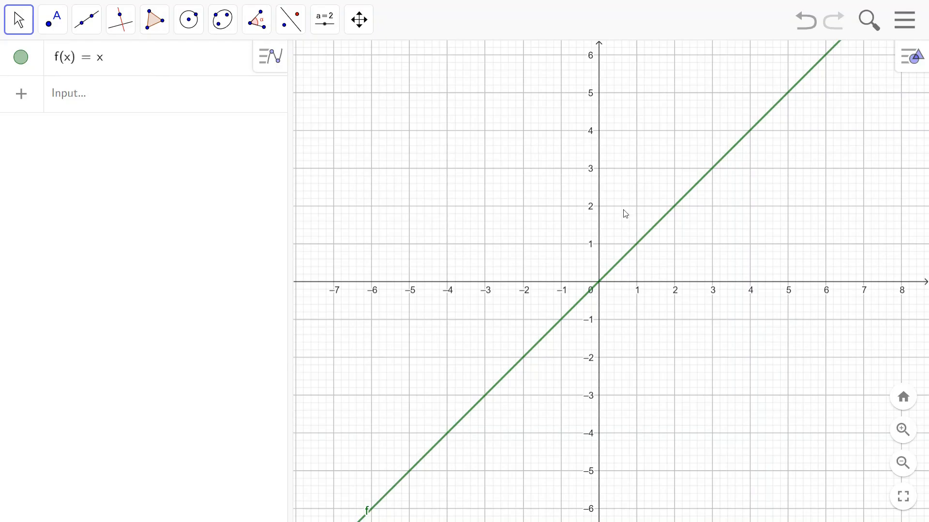
# - Add the definite integral of f from start x-value 0 to end x-value 4 using Integral(f, 0, 4)
pyautogui.click(76, 104)
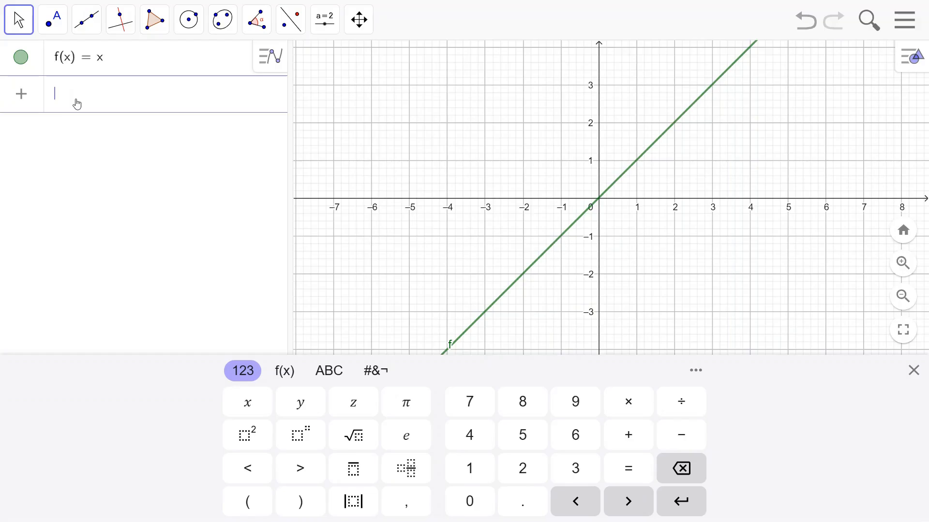
pyautogui.write('int')
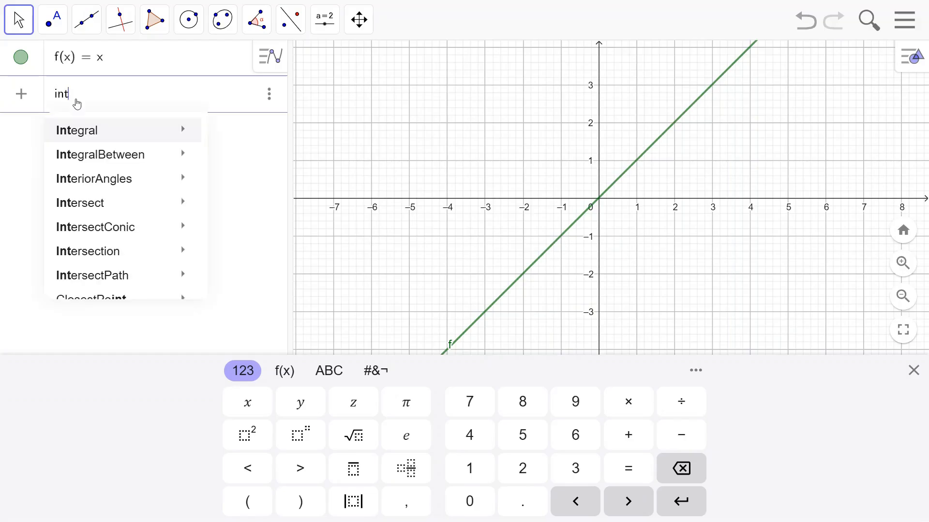
pyautogui.moveTo(107, 132)
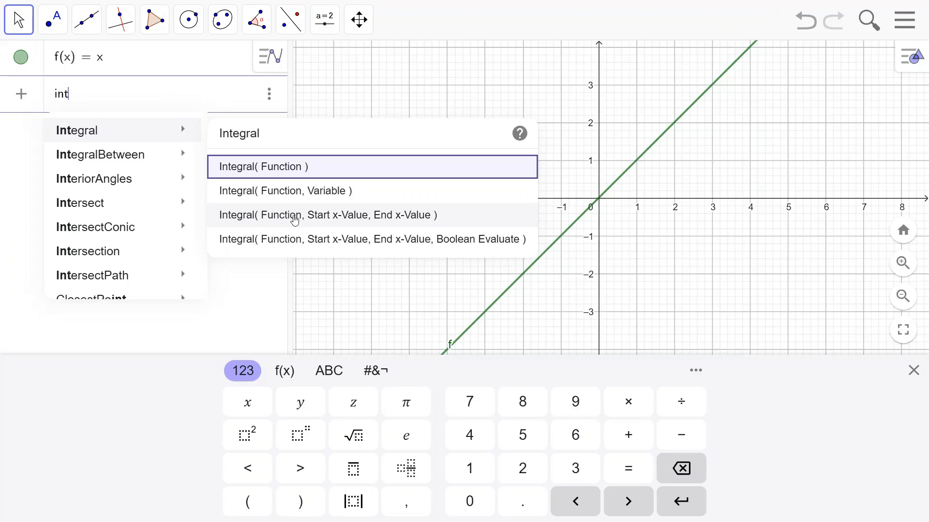
pyautogui.click(295, 219)
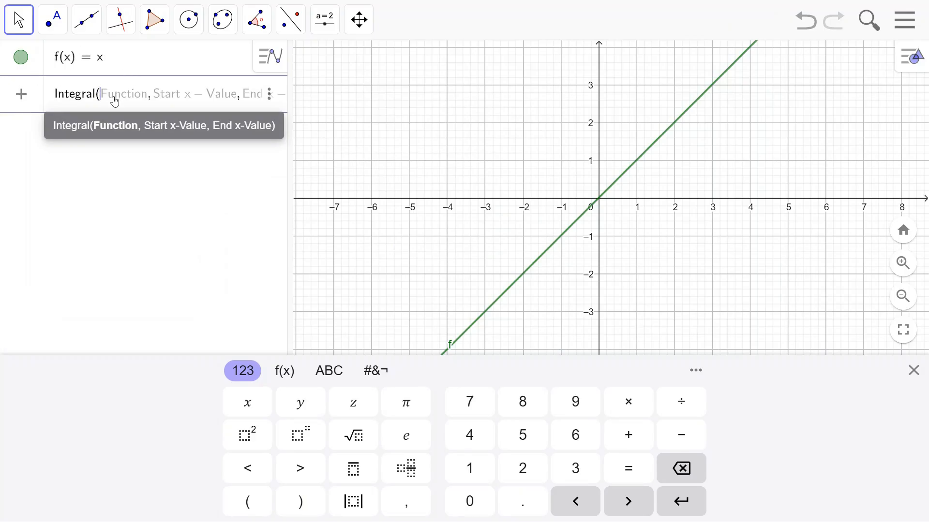
pyautogui.write('f')
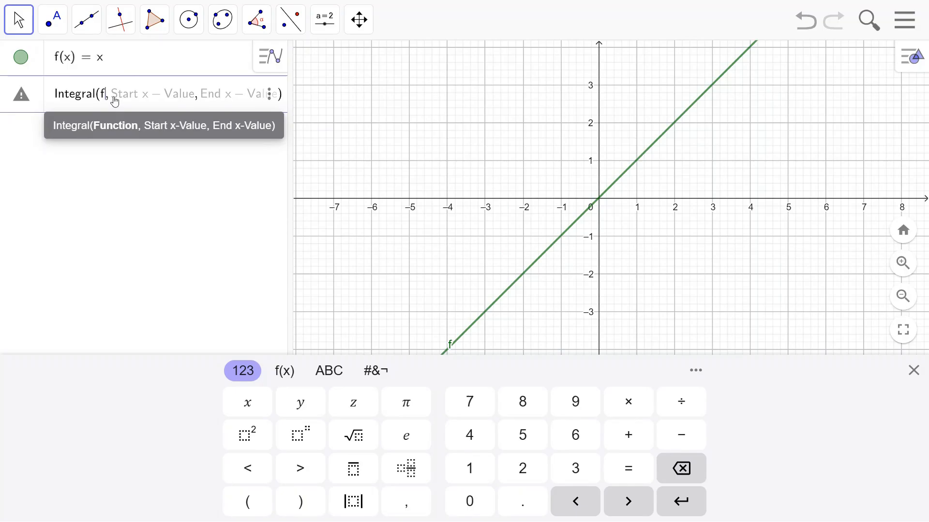
pyautogui.press('Tab')
pyautogui.write('0')
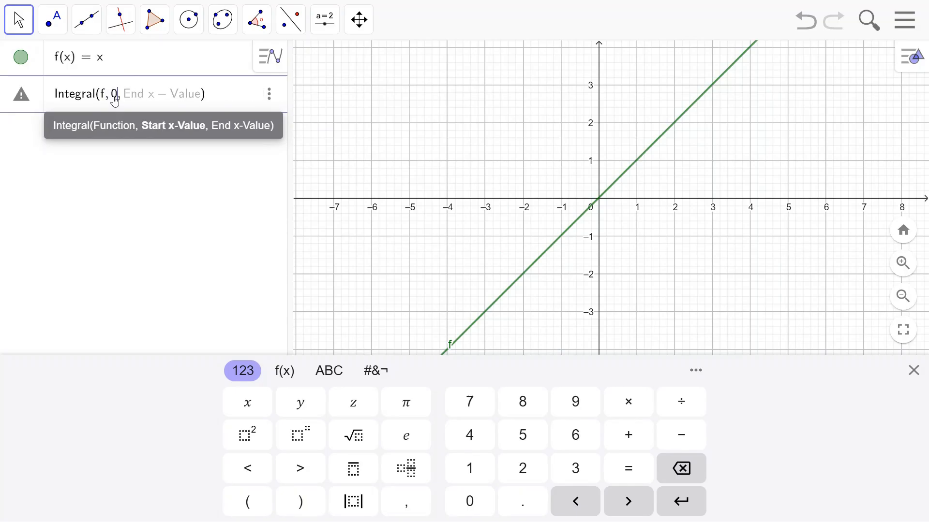
pyautogui.press('Tab')
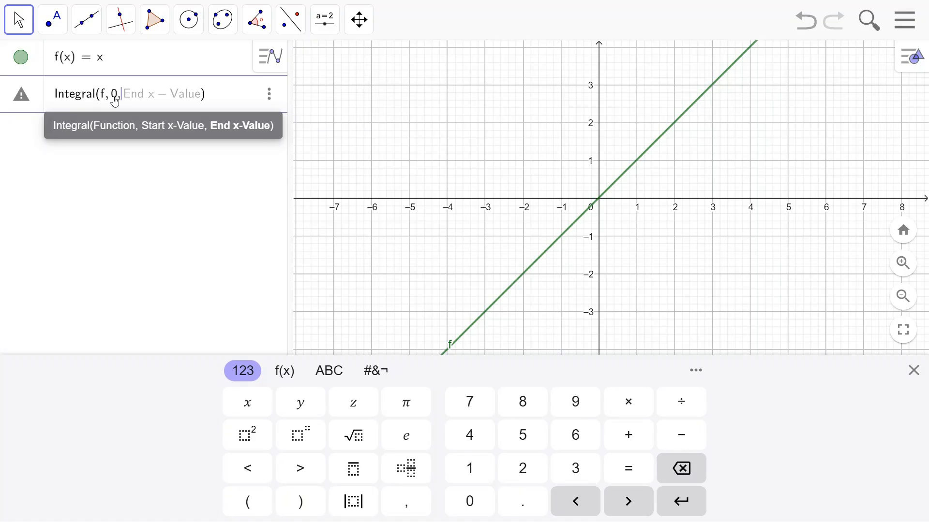
pyautogui.write('4')
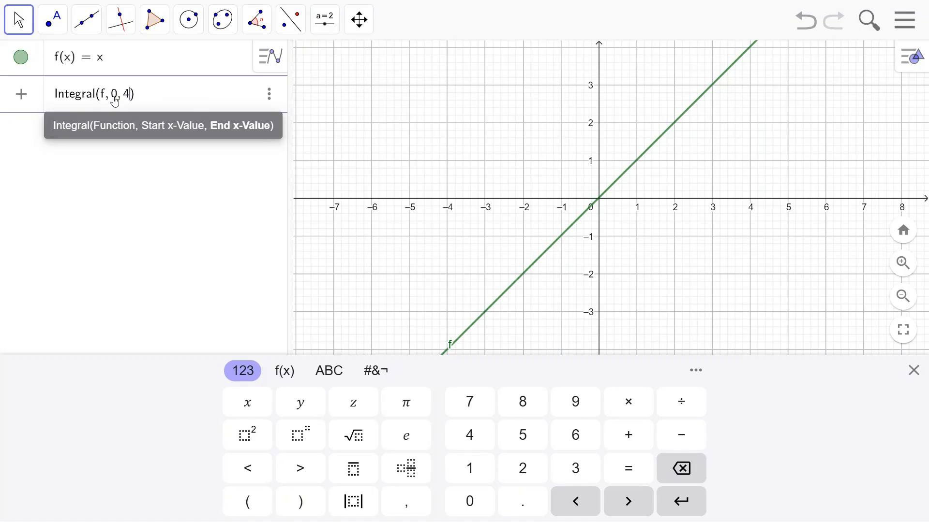
pyautogui.press('Return')
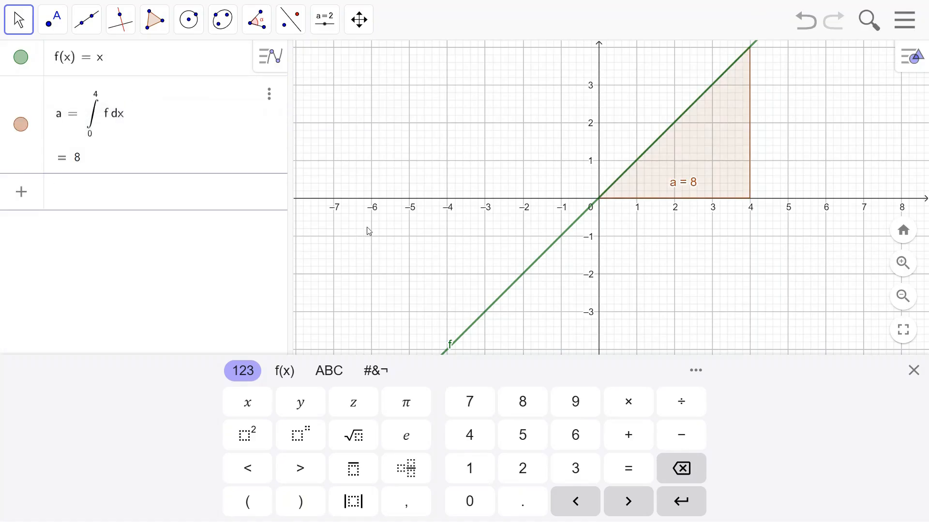
pyautogui.click(349, 213)
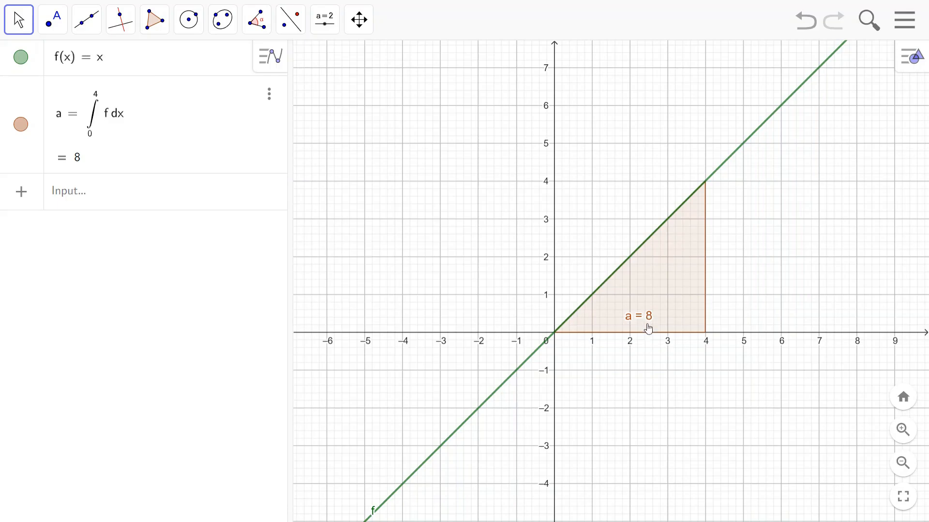
# - Move the integral's label below the x-axis and fill the shaded region blue with opacity 90
pyautogui.moveTo(647, 325); pyautogui.dragTo(662, 385)
pyautogui.click(652, 266)
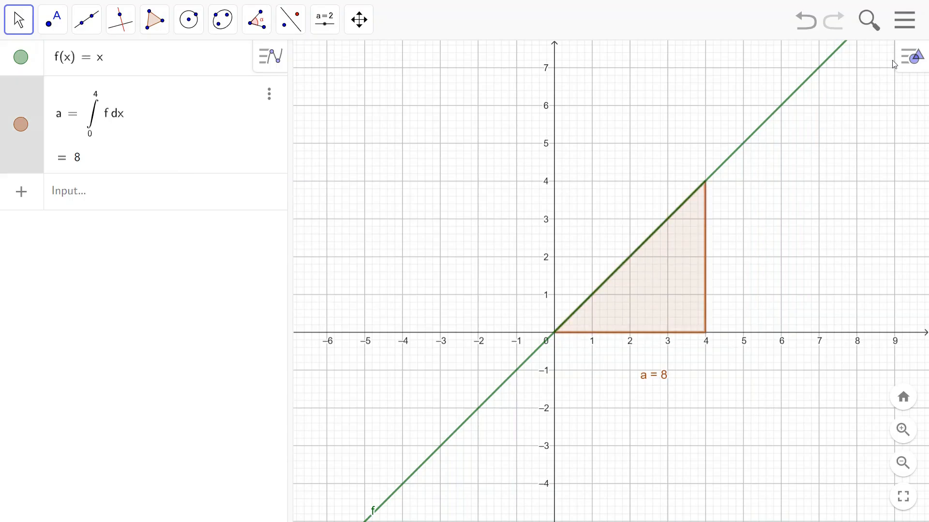
pyautogui.click(911, 55)
pyautogui.click(774, 63)
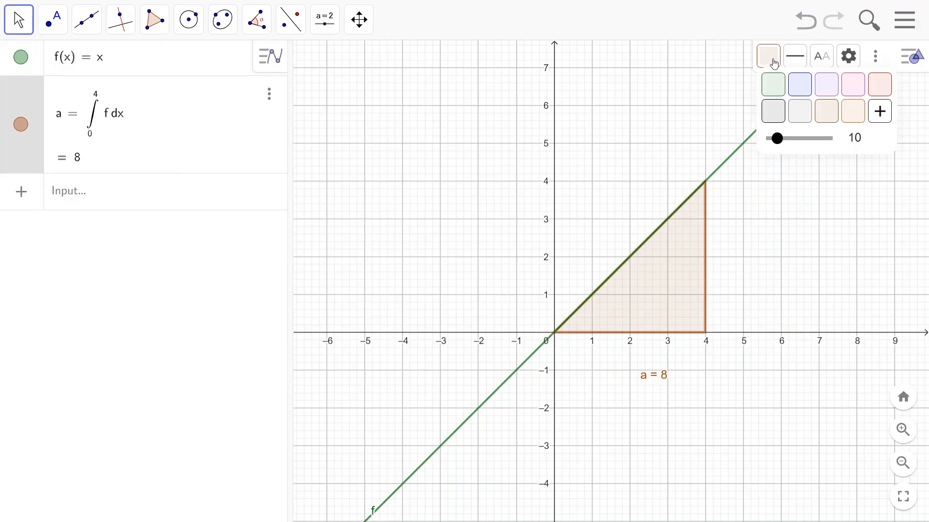
pyautogui.click(773, 85)
pyautogui.click(791, 87)
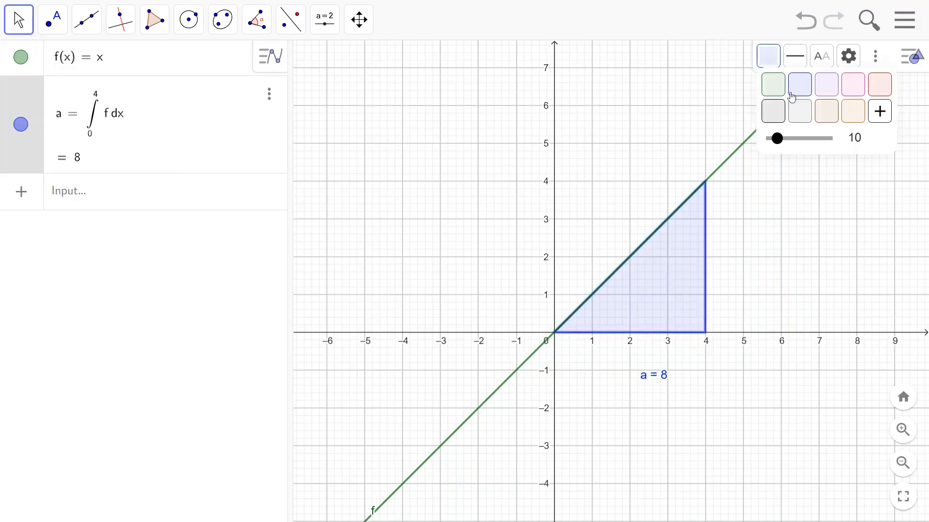
pyautogui.moveTo(776, 138); pyautogui.dragTo(820, 140)
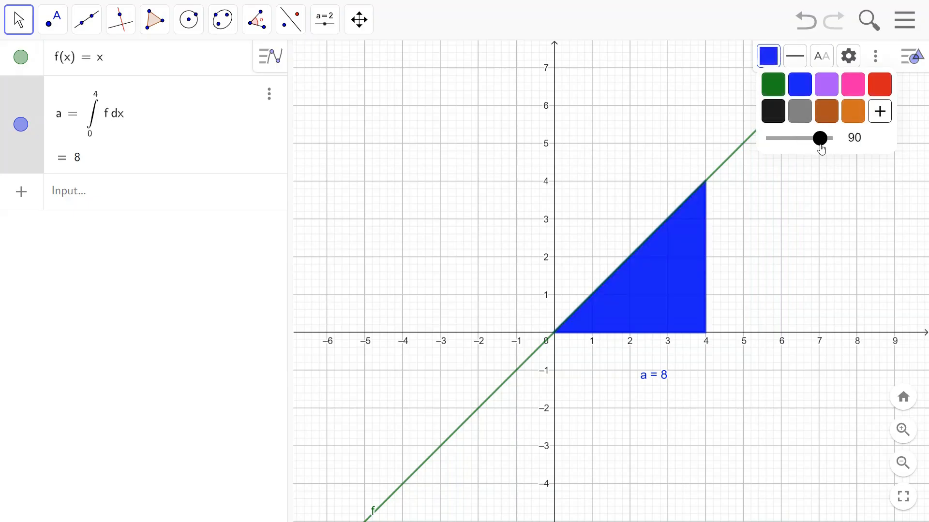
pyautogui.click(783, 216)
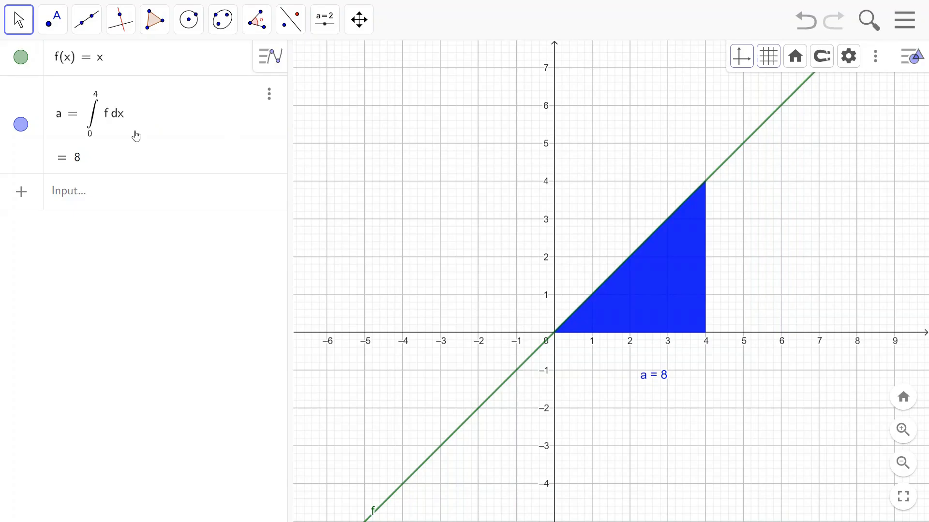
# - Change the function to f(x) = x² and fit the whole shaded area from 0 to 4 in the graph
pyautogui.click(129, 57)
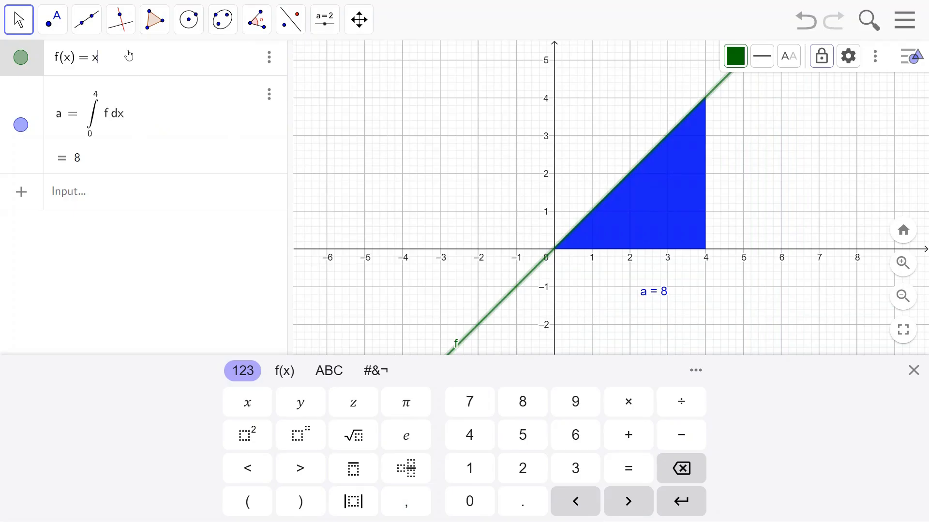
pyautogui.write('^')
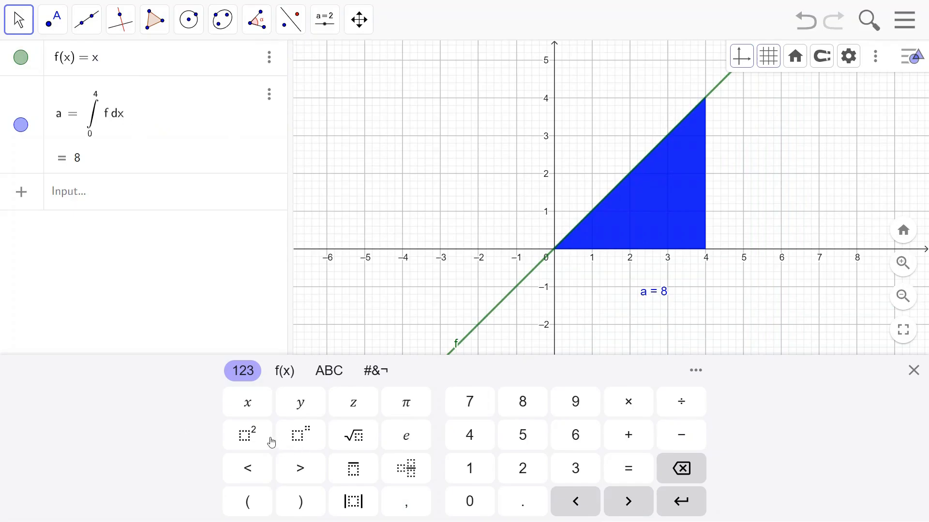
pyautogui.click(247, 438)
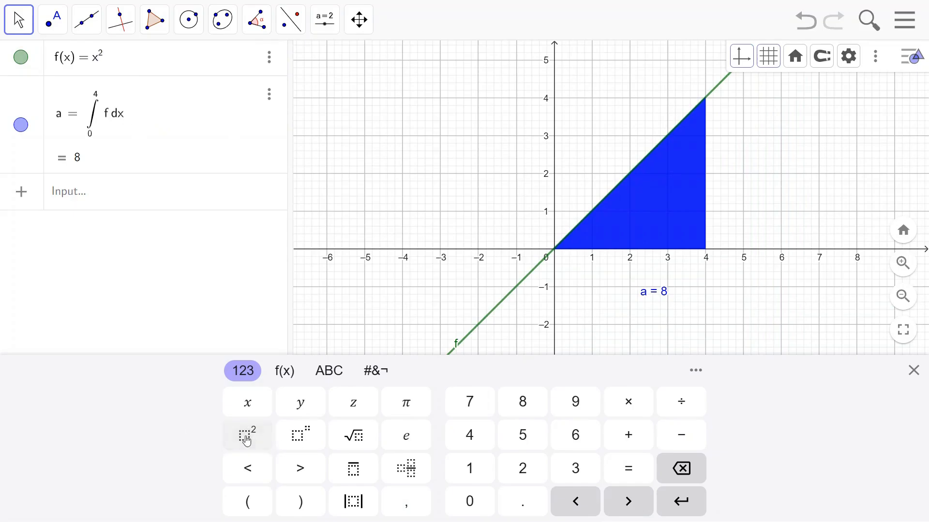
pyautogui.click(684, 502)
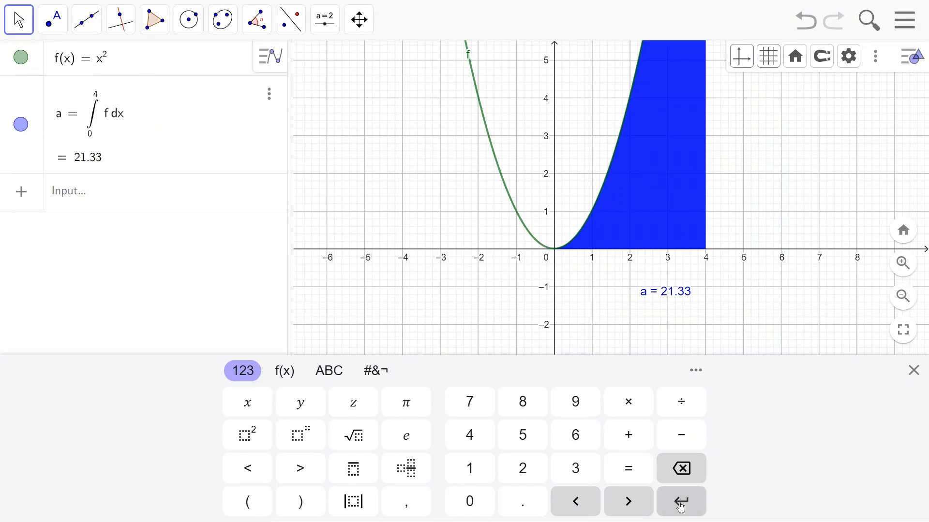
pyautogui.scroll(-5, 719, 280)
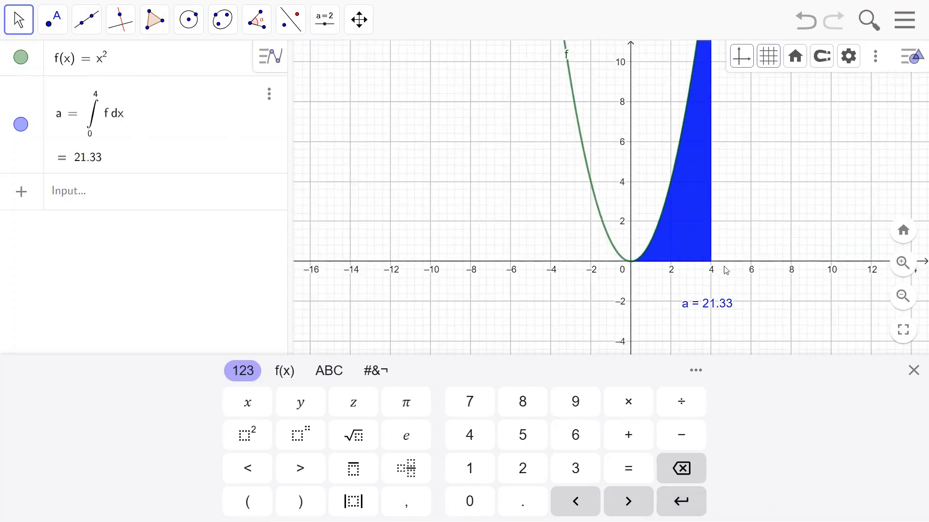
pyautogui.moveTo(723, 261); pyautogui.dragTo(607, 338)
pyautogui.scroll(-3, 607, 337)
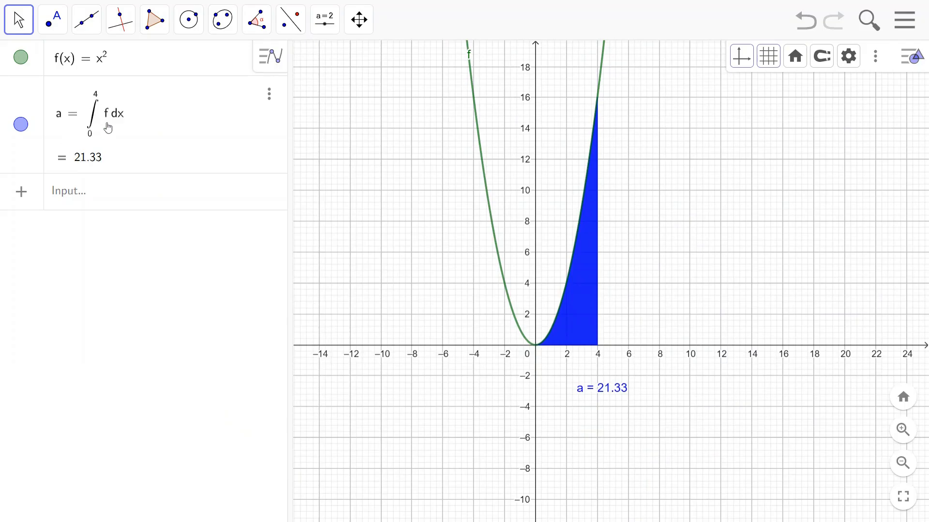
# - Set the upper limit of the definite integral of f to 2
pyautogui.click(108, 128)
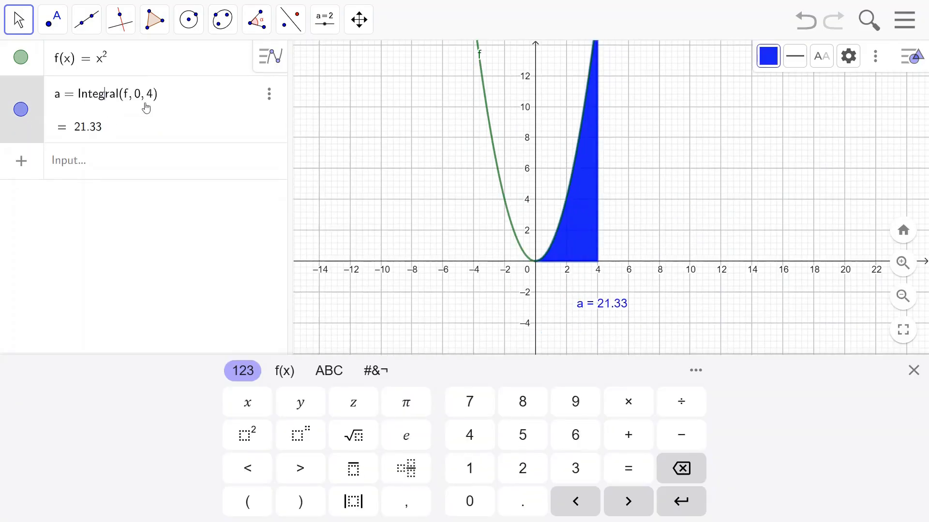
pyautogui.click(148, 99)
pyautogui.press('BackSpace')
pyautogui.write('2')
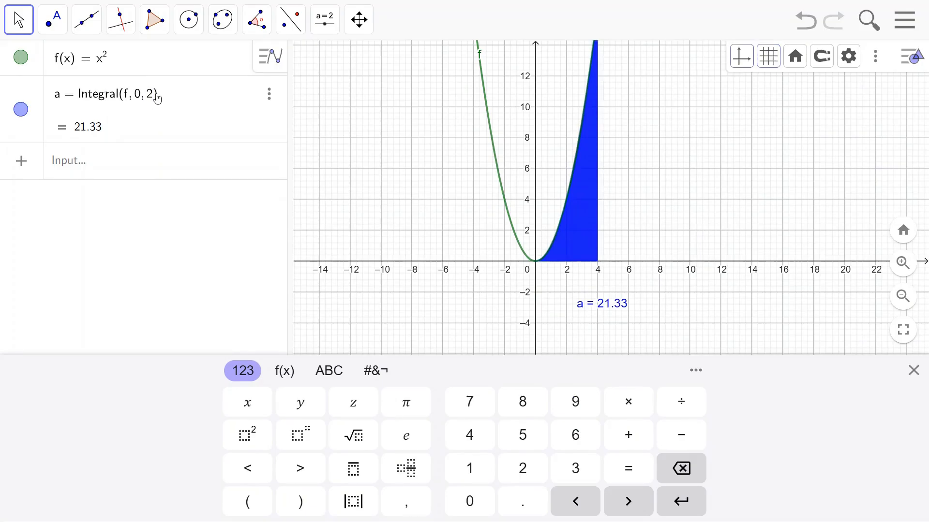
pyautogui.press('Return')
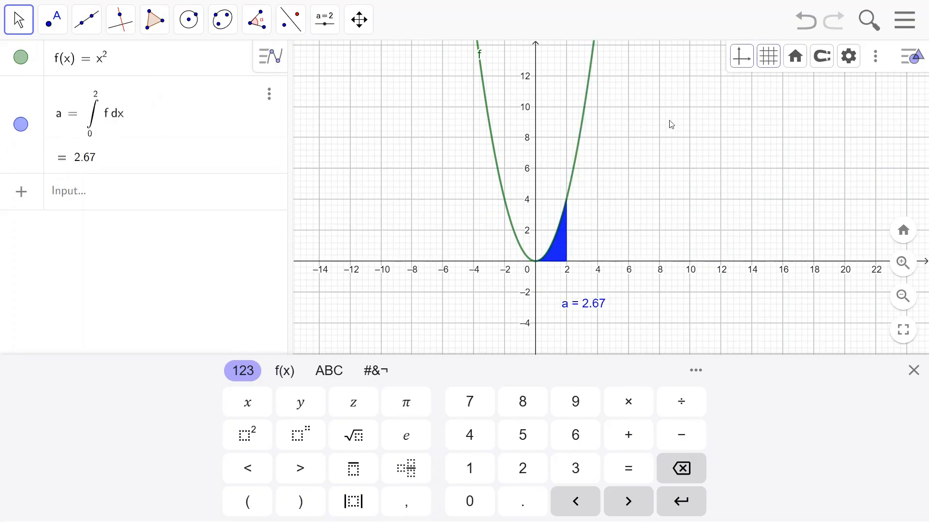
pyautogui.scroll(5, 559, 227)
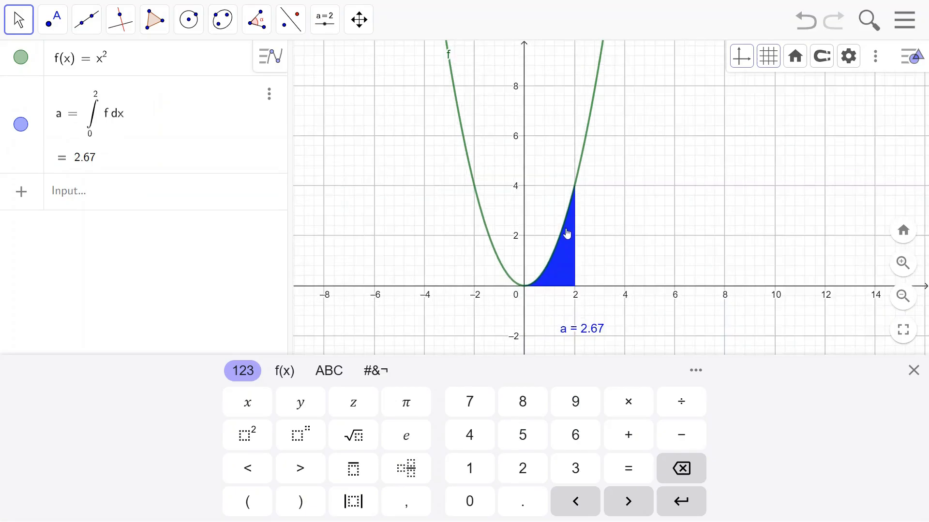
pyautogui.scroll(3, 565, 235)
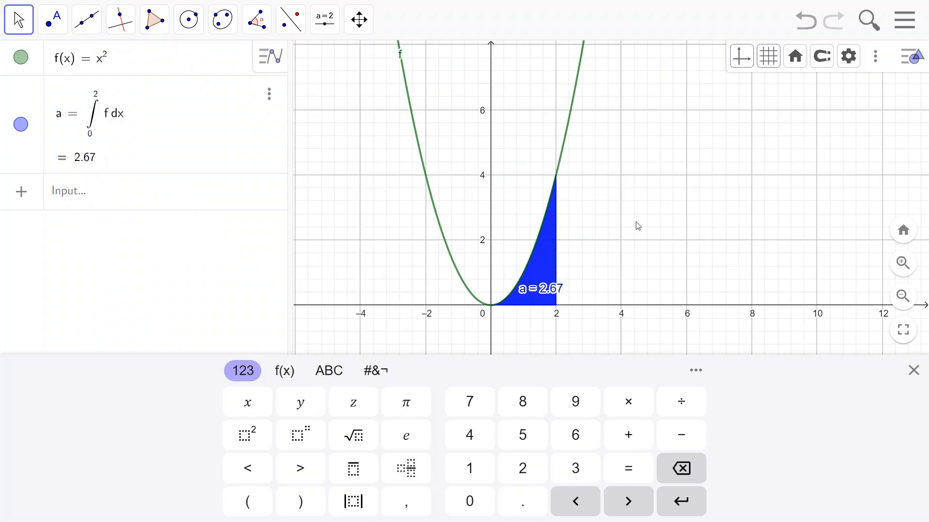
# - Change the function to f(x) = x² + 3 to shade the area under the raised parabola
pyautogui.click(122, 60)
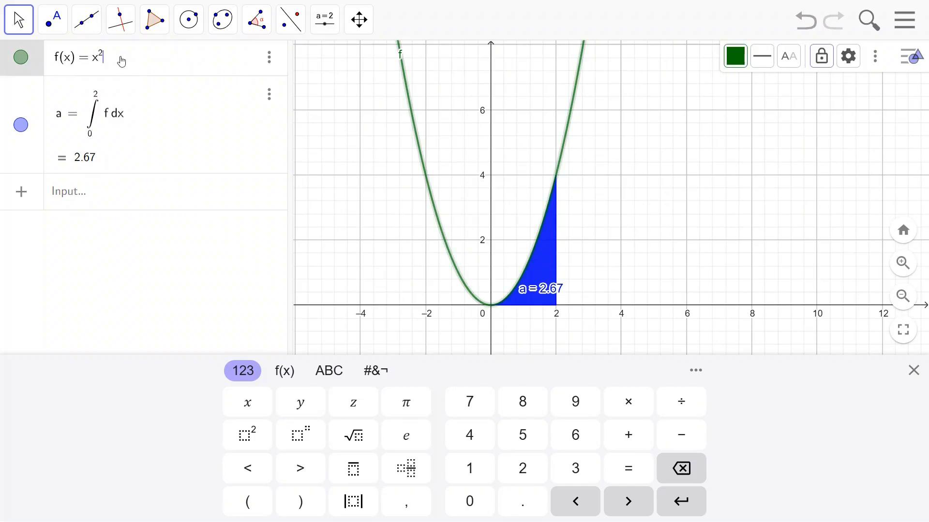
pyautogui.press('BackSpace')
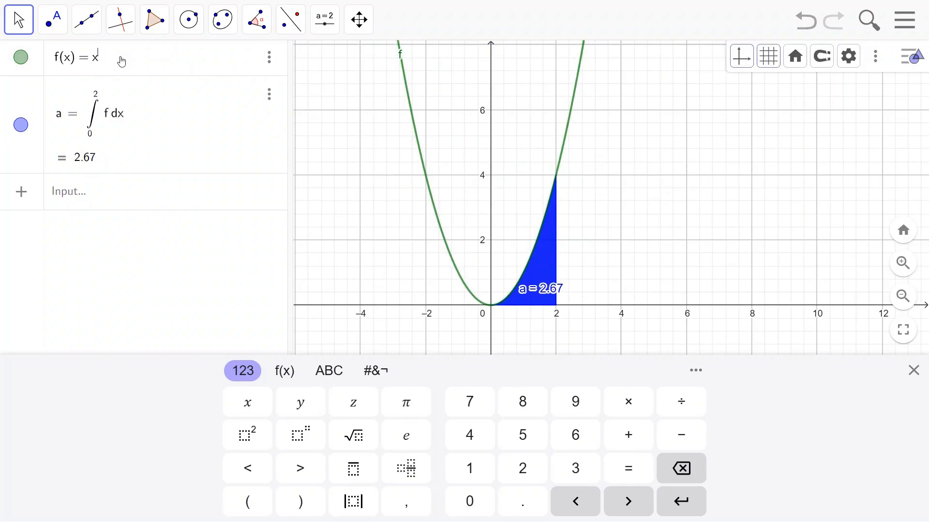
pyautogui.write('2 ')
pyautogui.write('+ 3')
pyautogui.press('Return')
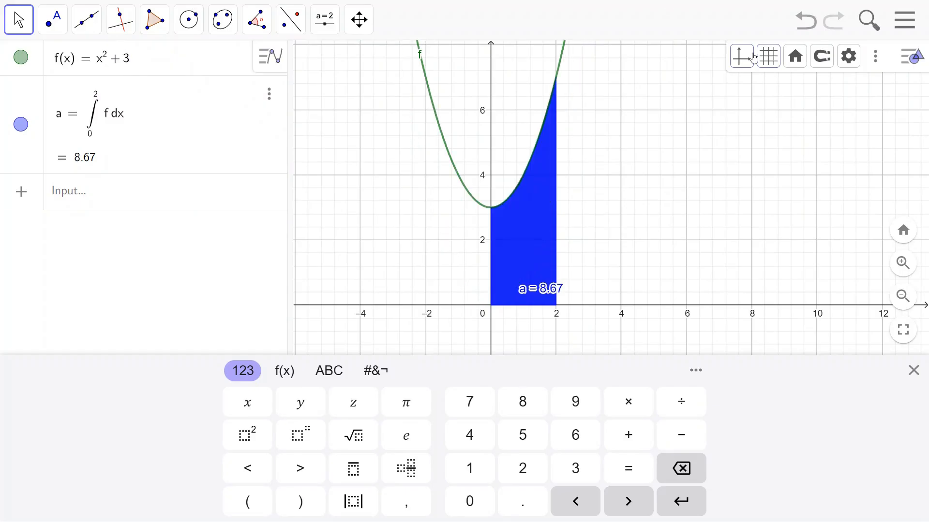
pyautogui.click(662, 215)
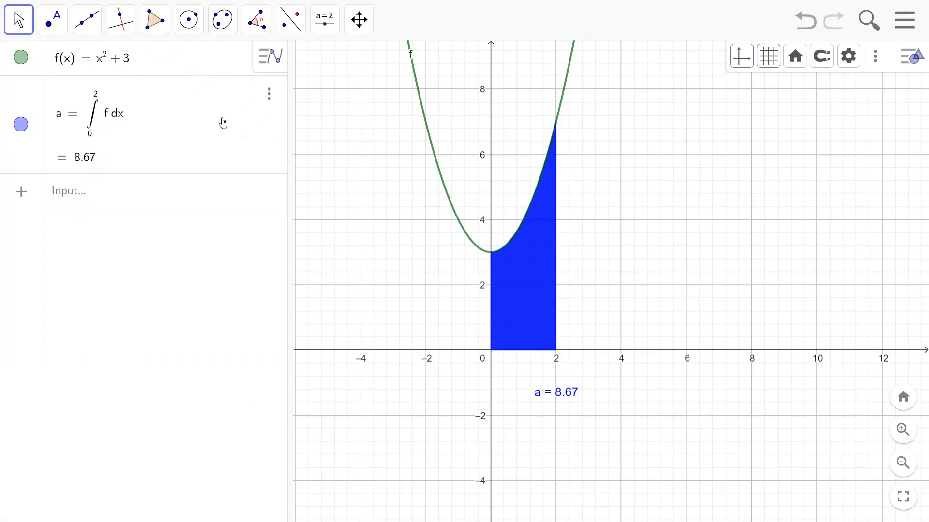
# - Replace the function's expression with sin(x) to shade the area under the sine curve
pyautogui.click(188, 85)
pyautogui.click(181, 62)
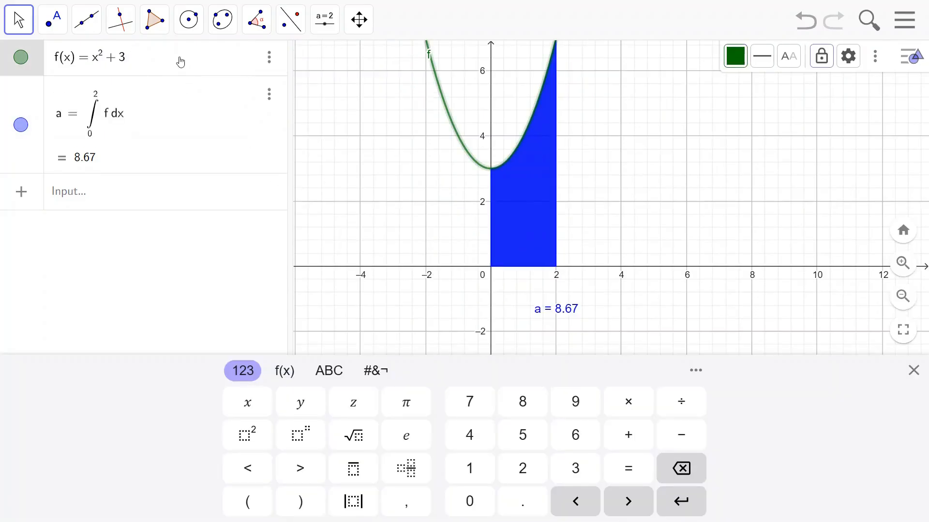
pyautogui.press('BackSpace')
pyautogui.press('BackSpace')
pyautogui.press('BackSpace')
pyautogui.press('BackSpace')
pyautogui.press('BackSpace')
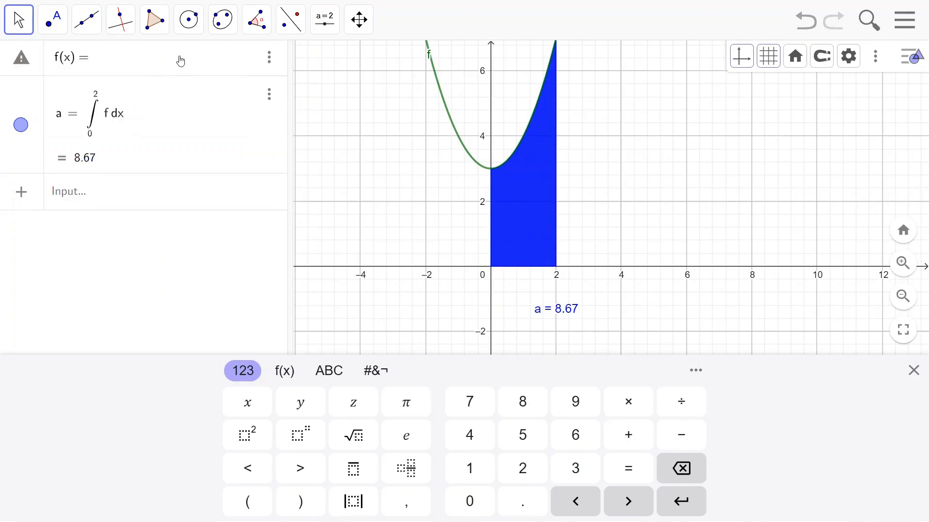
pyautogui.click(290, 378)
pyautogui.click(264, 410)
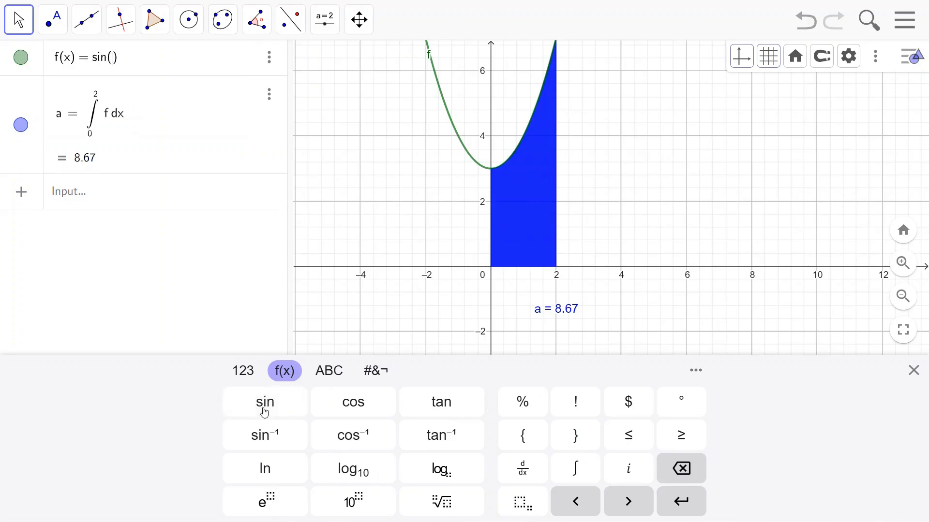
pyautogui.write('x')
pyautogui.press('Return')
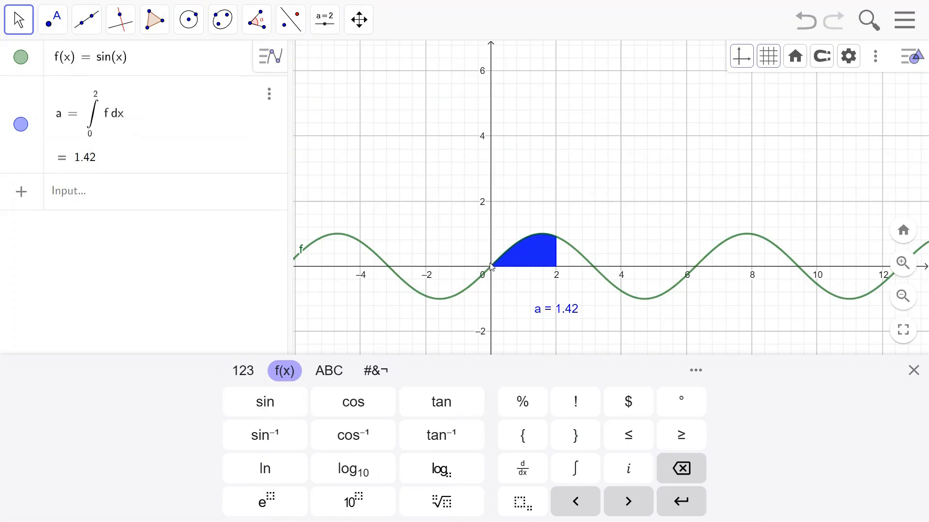
pyautogui.scroll(4, 510, 276)
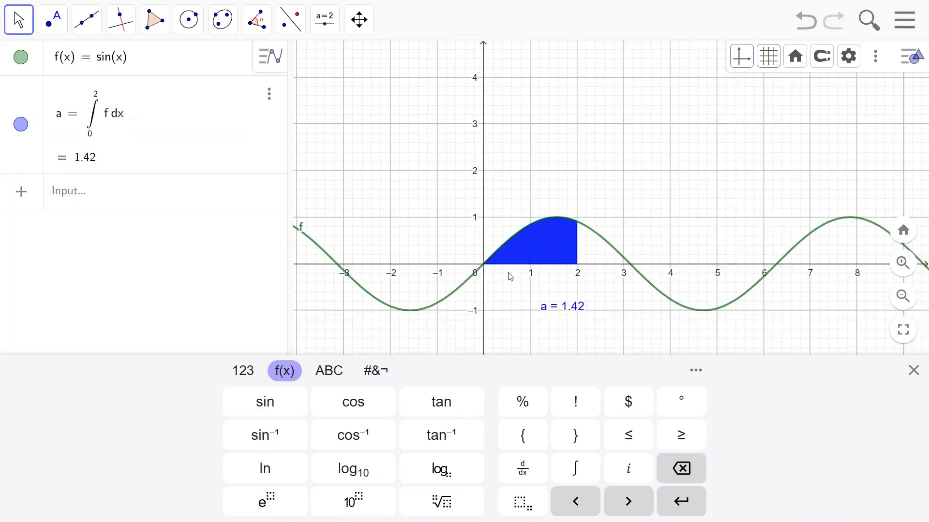
# - Set the integral's upper limit to 2π and move its label clear of the shaded region, just below the x-axis
pyautogui.click(119, 116)
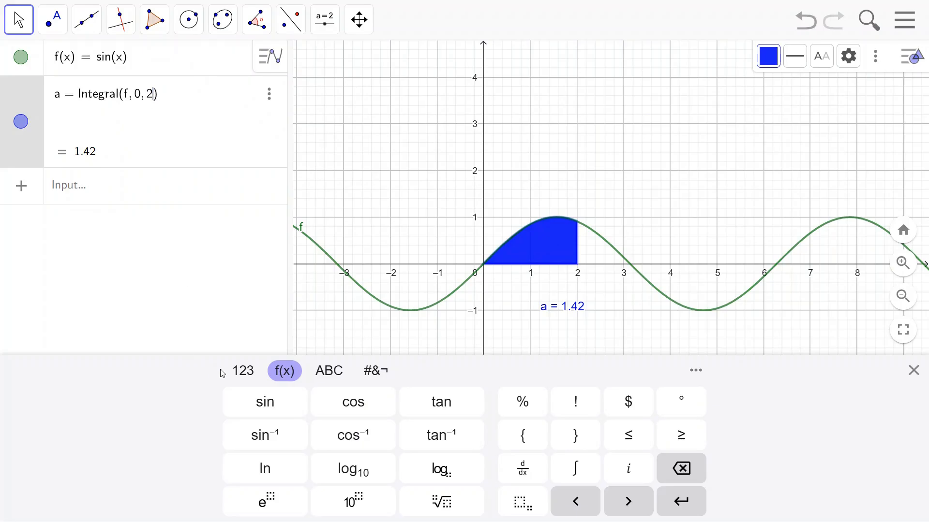
pyautogui.click(239, 372)
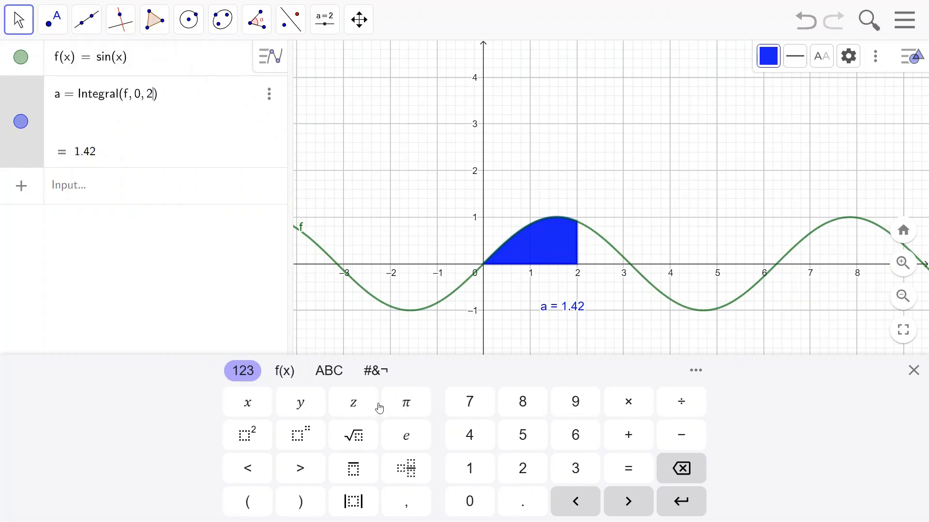
pyautogui.click(405, 406)
pyautogui.click(397, 226)
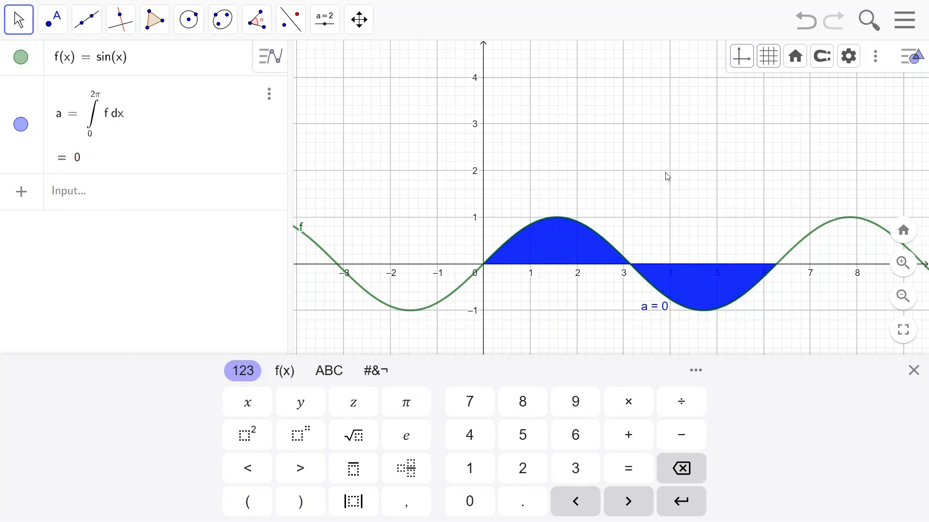
pyautogui.scroll(2, 714, 206)
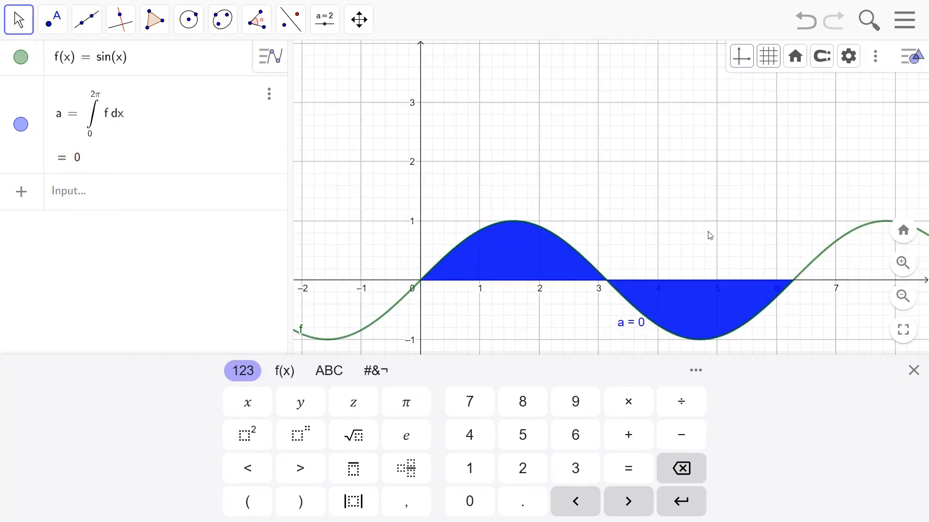
pyautogui.scroll(-1, 691, 237)
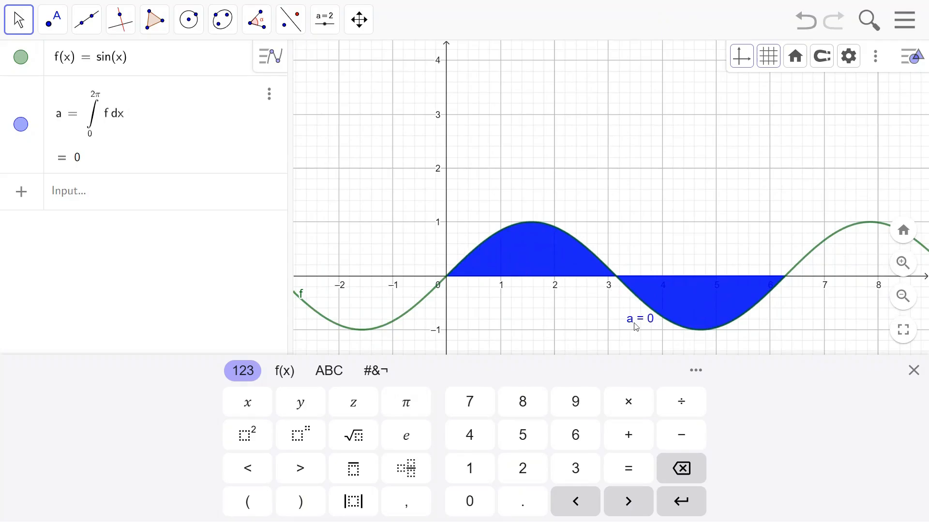
pyautogui.moveTo(636, 320); pyautogui.dragTo(557, 317)
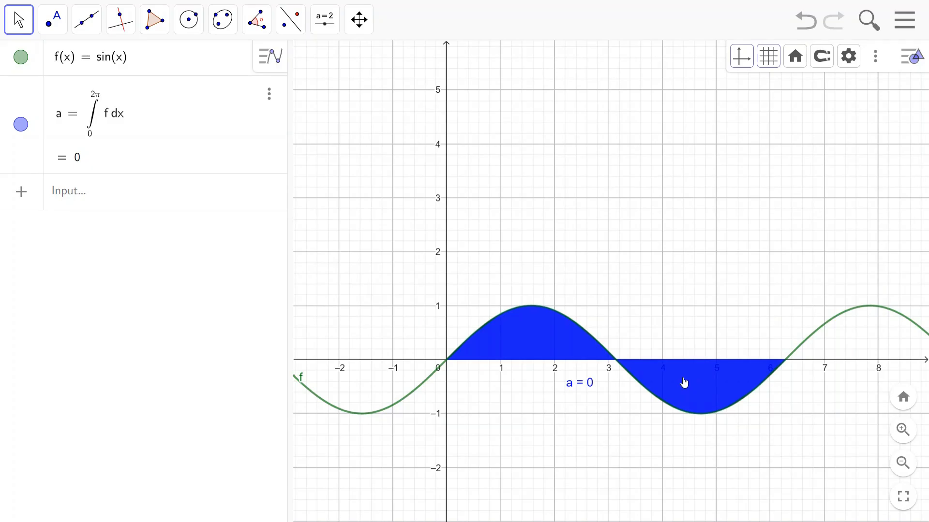
# - Change the function to the absolute value of sine, f(x) = |sin(x)|
pyautogui.click(153, 66)
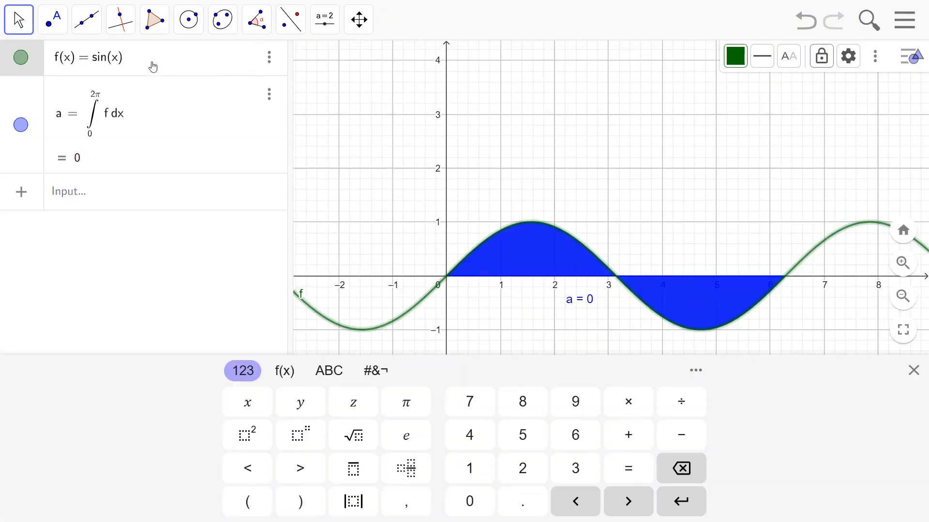
pyautogui.press('BackSpace')
pyautogui.press('BackSpace')
pyautogui.press('BackSpace')
pyautogui.press('BackSpace')
pyautogui.press('BackSpace')
pyautogui.press('BackSpace')
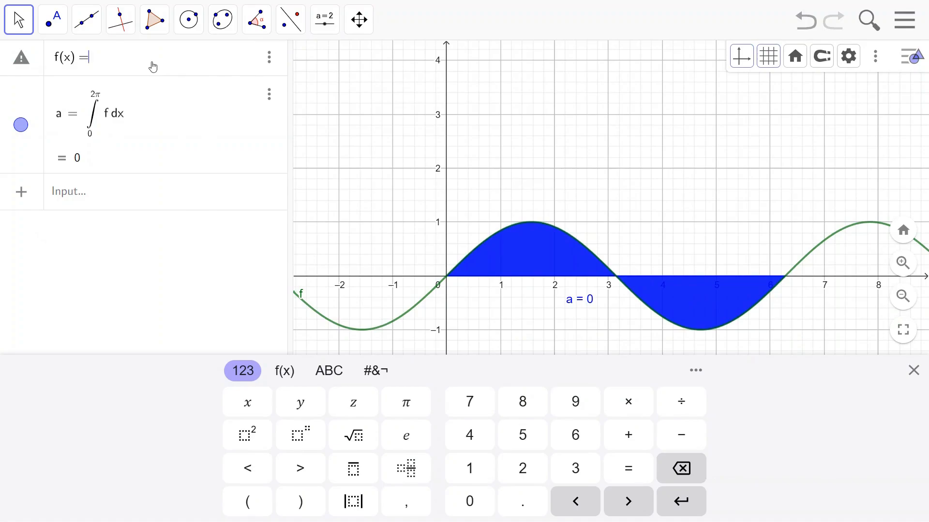
pyautogui.click(349, 504)
pyautogui.write('sinx|')
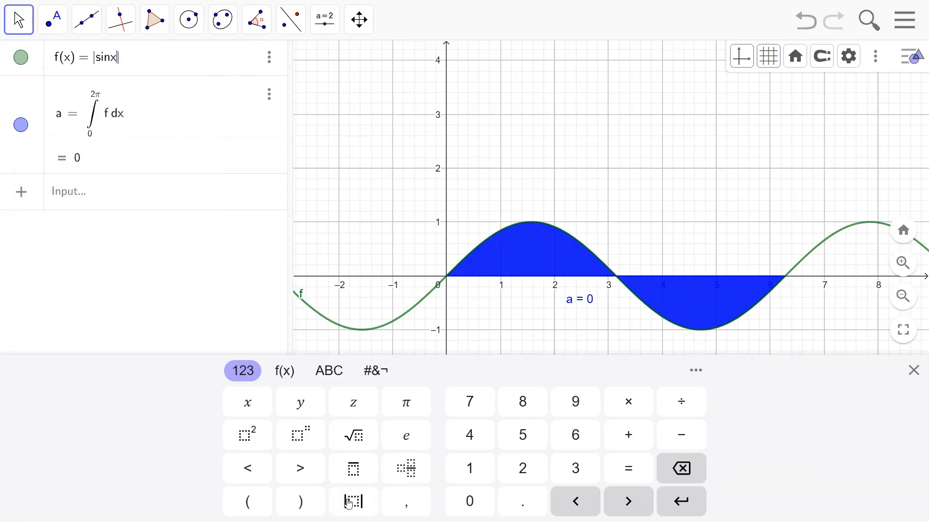
pyautogui.press('Return')
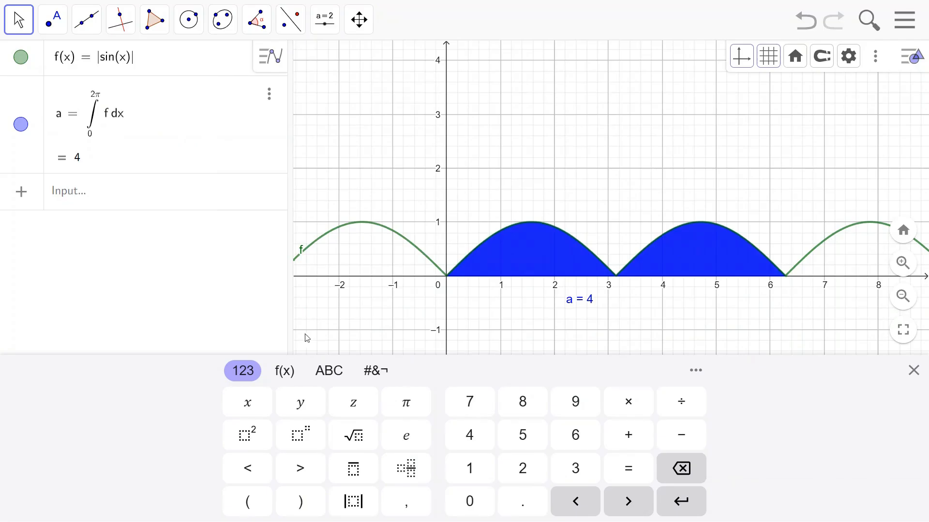
pyautogui.click(673, 168)
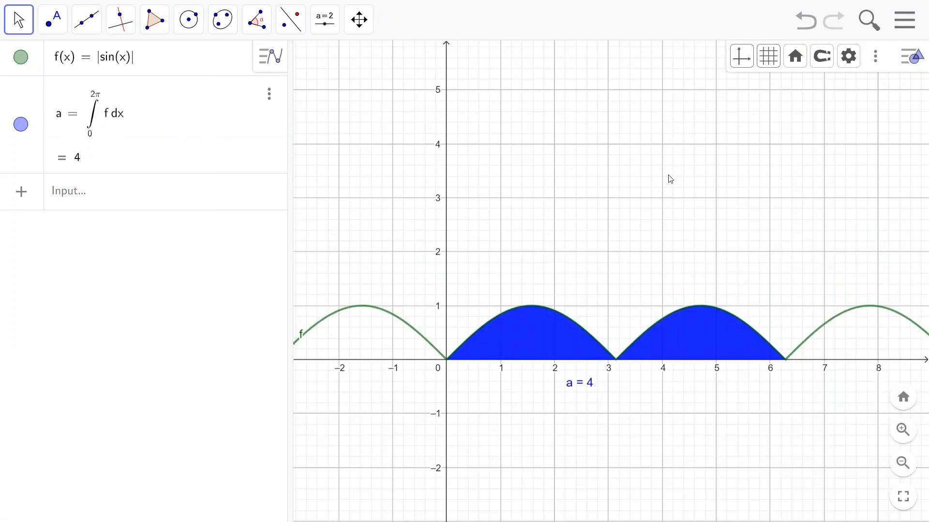
pyautogui.scroll(2, 659, 205)
pyautogui.scroll(-1, 659, 205)
pyautogui.press('F11')
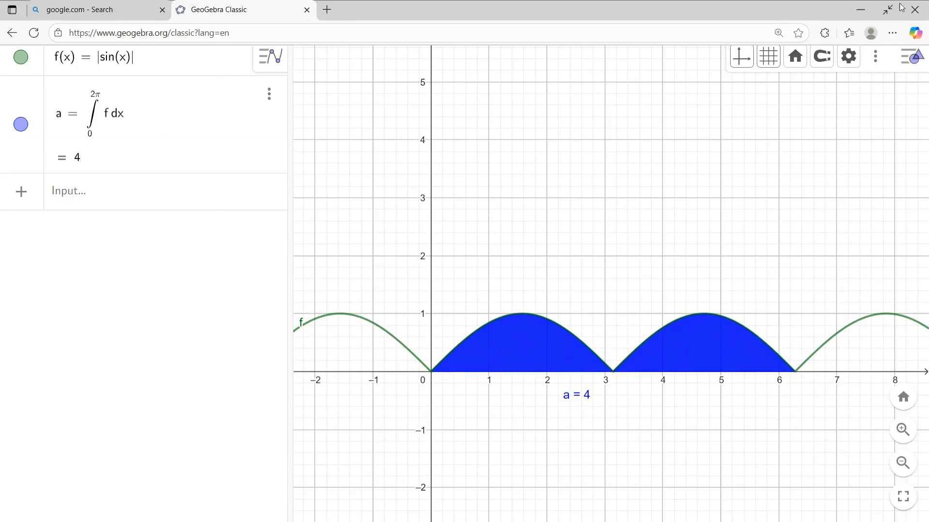
pyautogui.press('F11')
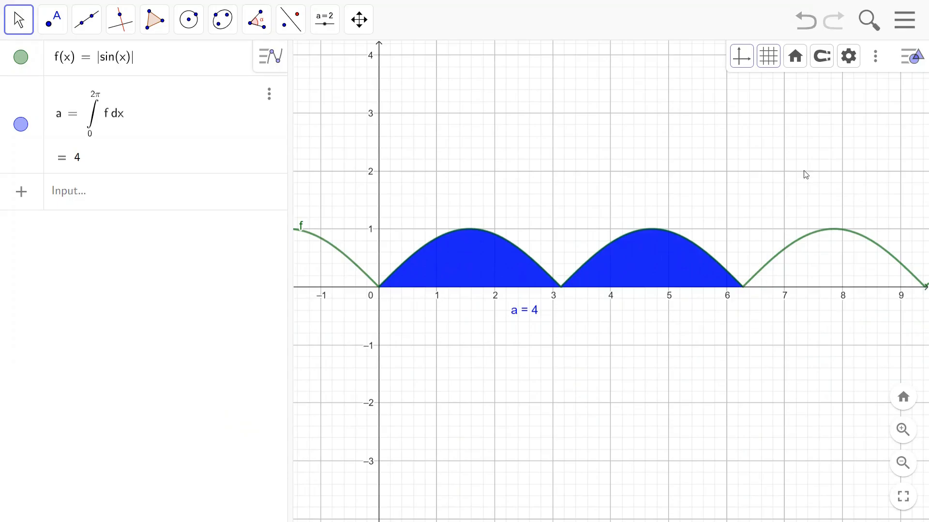
# - Give the x-axis a custom number distance in the graph settings, trying π first and finally choosing π/2
pyautogui.click(857, 60)
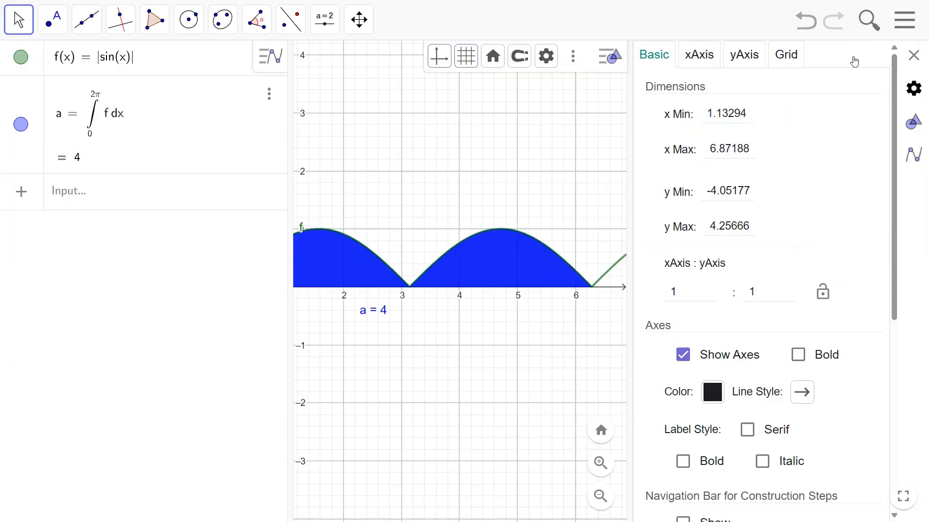
pyautogui.click(705, 62)
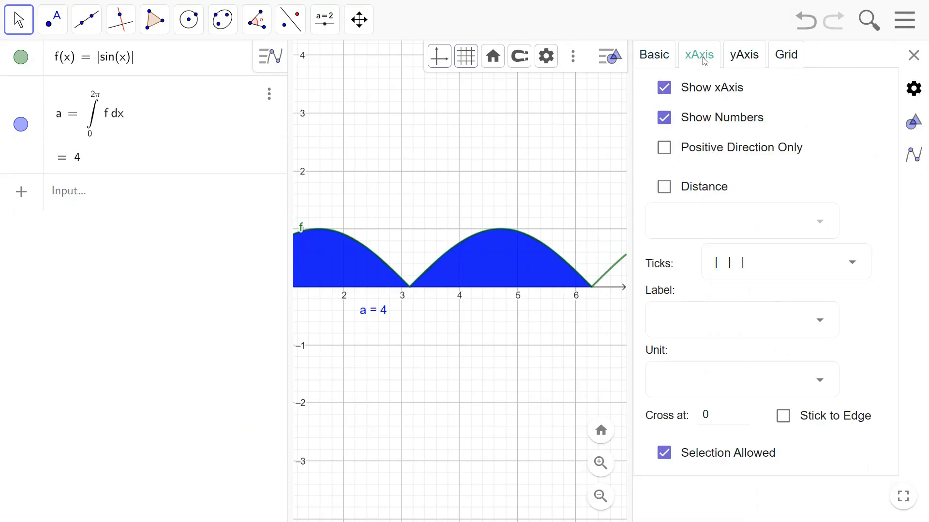
pyautogui.click(670, 193)
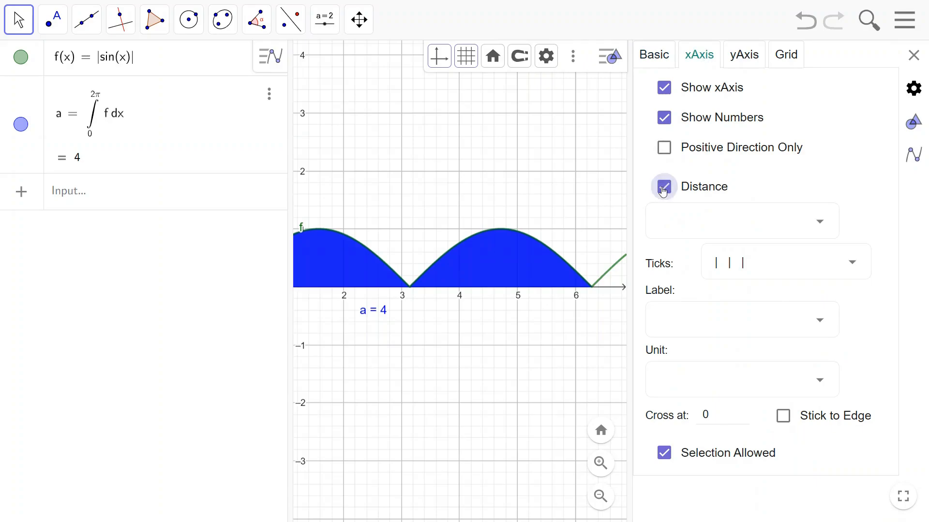
pyautogui.click(814, 226)
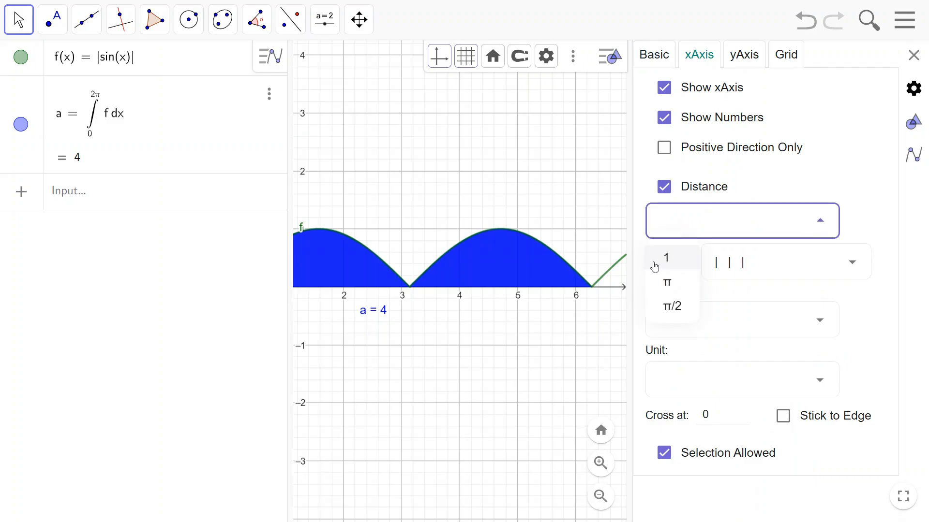
pyautogui.click(664, 284)
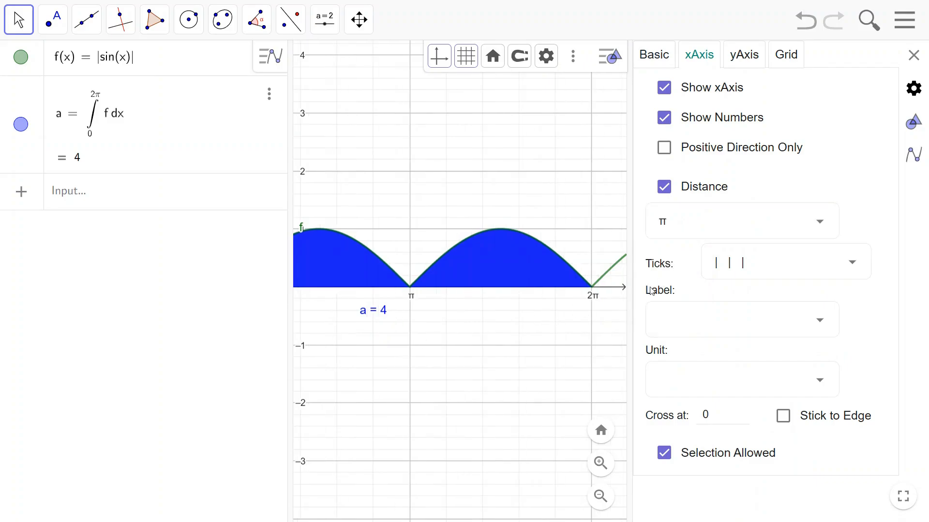
pyautogui.click(680, 221)
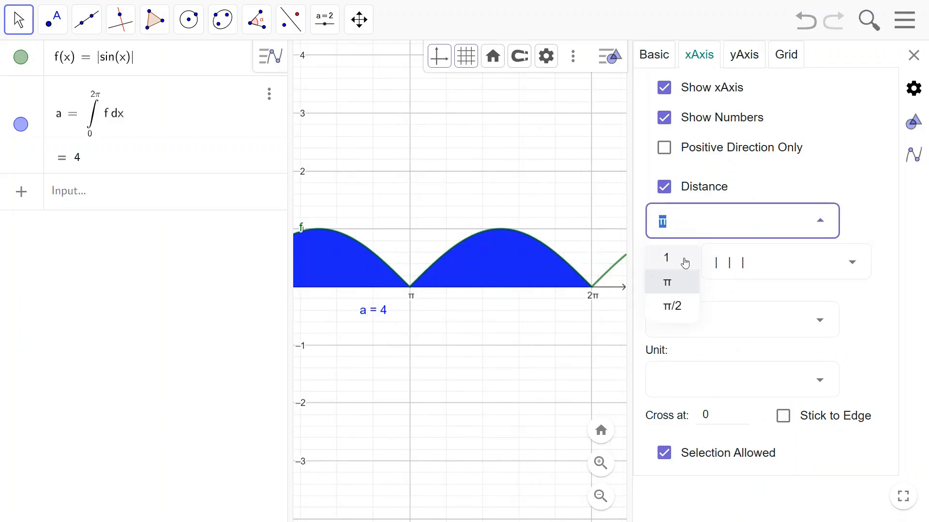
pyautogui.click(672, 307)
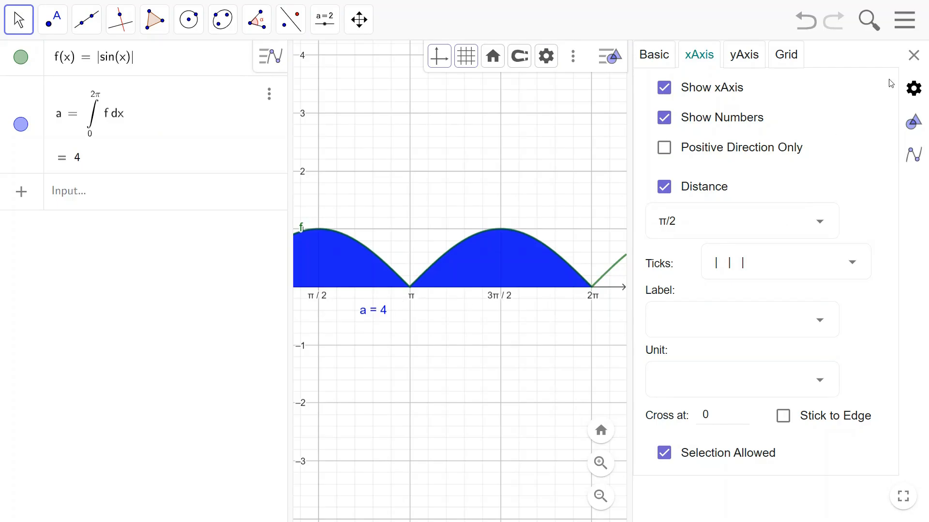
pyautogui.click(913, 55)
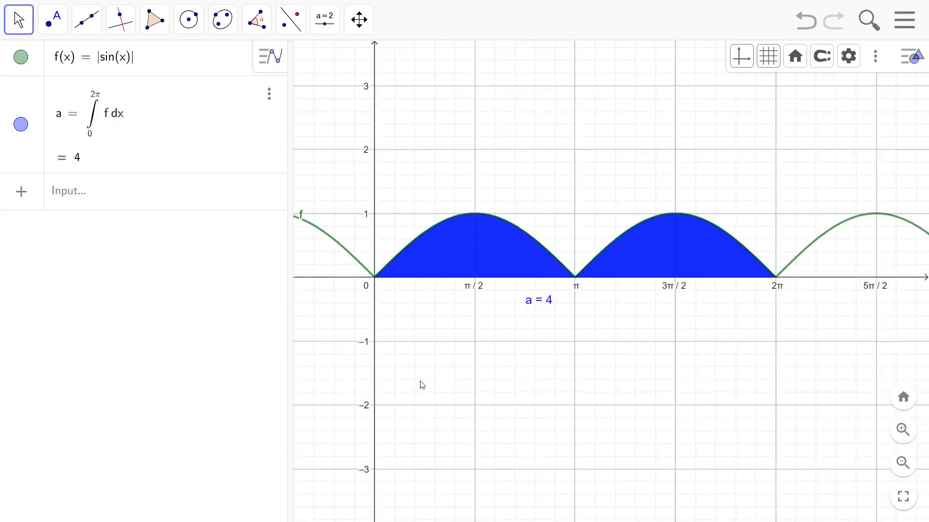
pyautogui.scroll(2, 420, 381)
pyautogui.moveTo(448, 360); pyautogui.dragTo(422, 392)
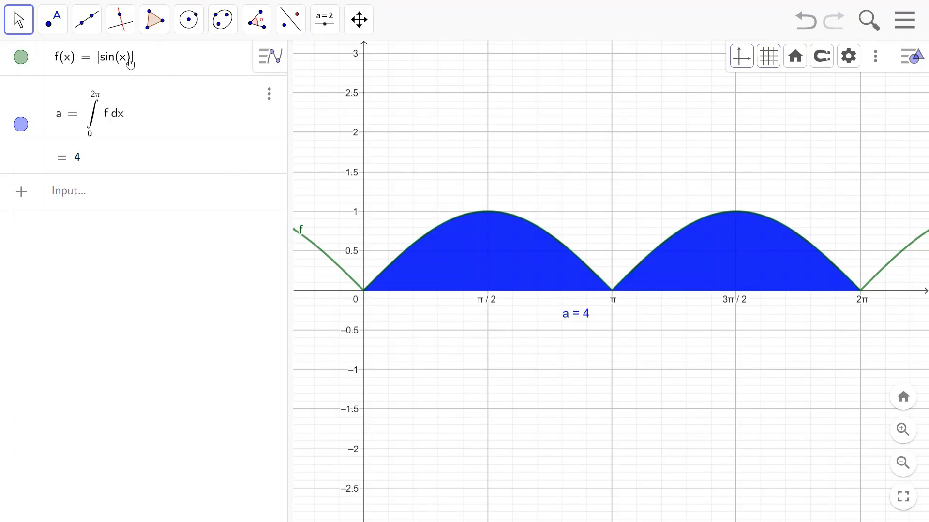
# - Change the function inside the absolute value from sine to cosine, giving f(x) = |cos(x)|
pyautogui.click(144, 73)
pyautogui.press('BackSpace')
pyautogui.press('BackSpace')
pyautogui.press('BackSpace')
pyautogui.press('BackSpace')
pyautogui.press('BackSpace')
pyautogui.press('BackSpace')
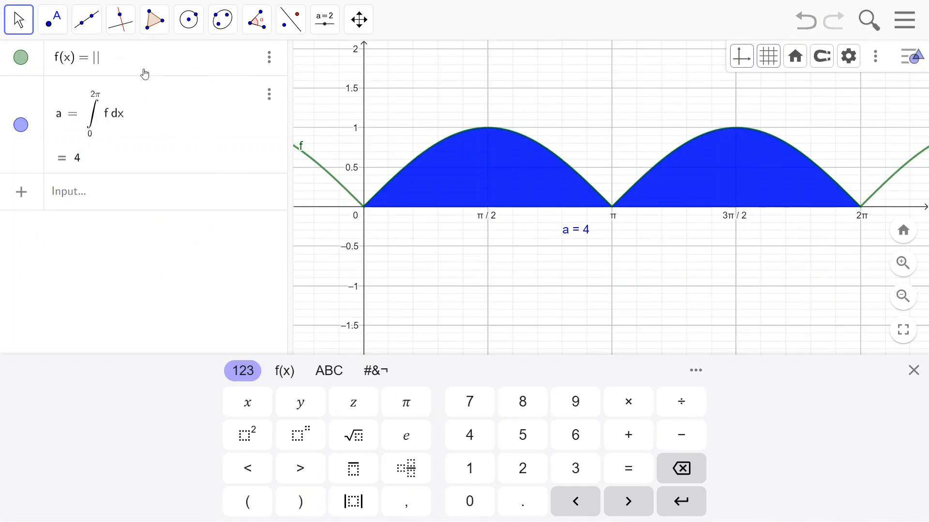
pyautogui.click(284, 370)
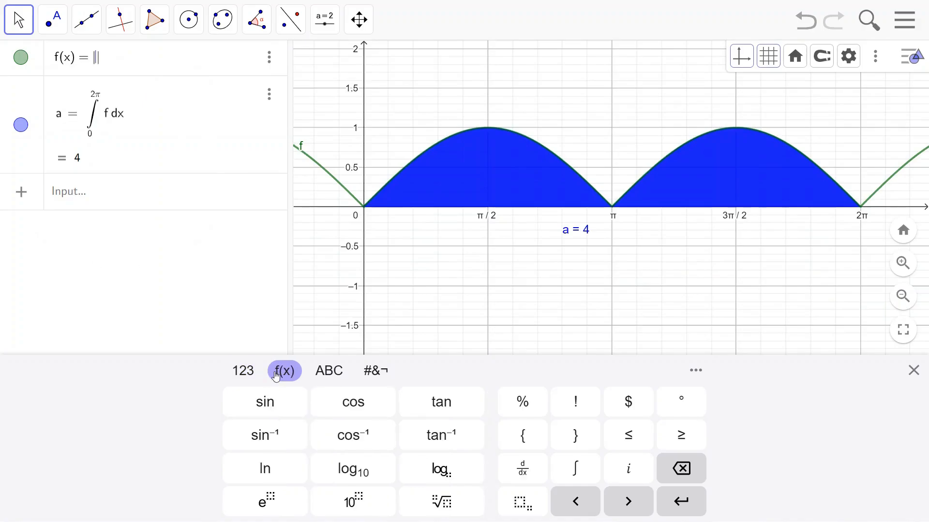
pyautogui.click(365, 407)
pyautogui.click(653, 324)
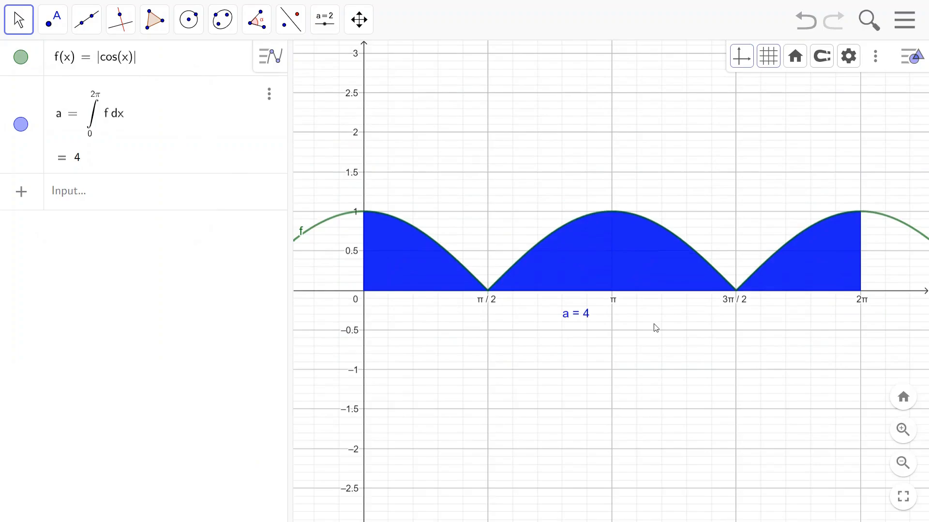